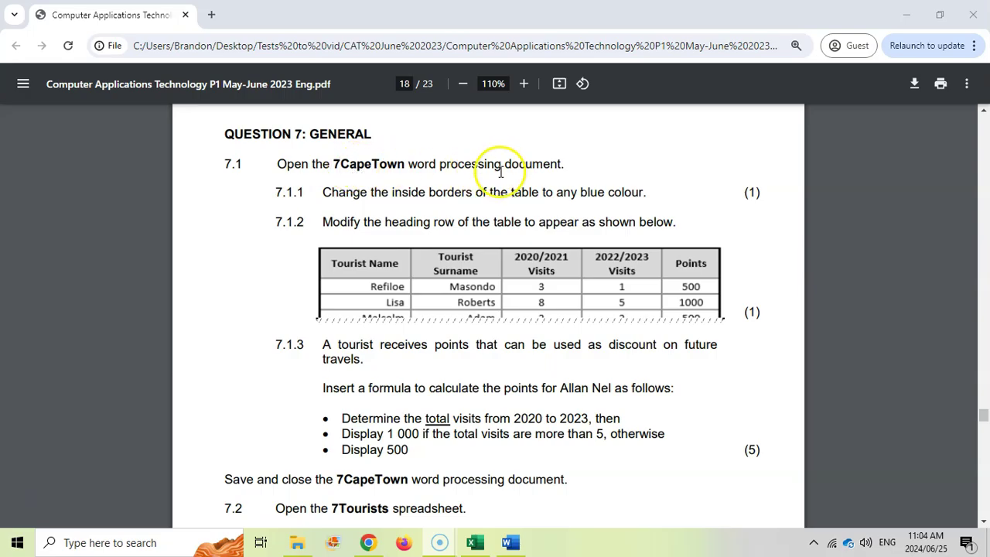
Switch to the 7CapeTown document in Word and open the Borders and Shading settings for the whole table
{"action": "left_click", "coordinate": [511, 542]}
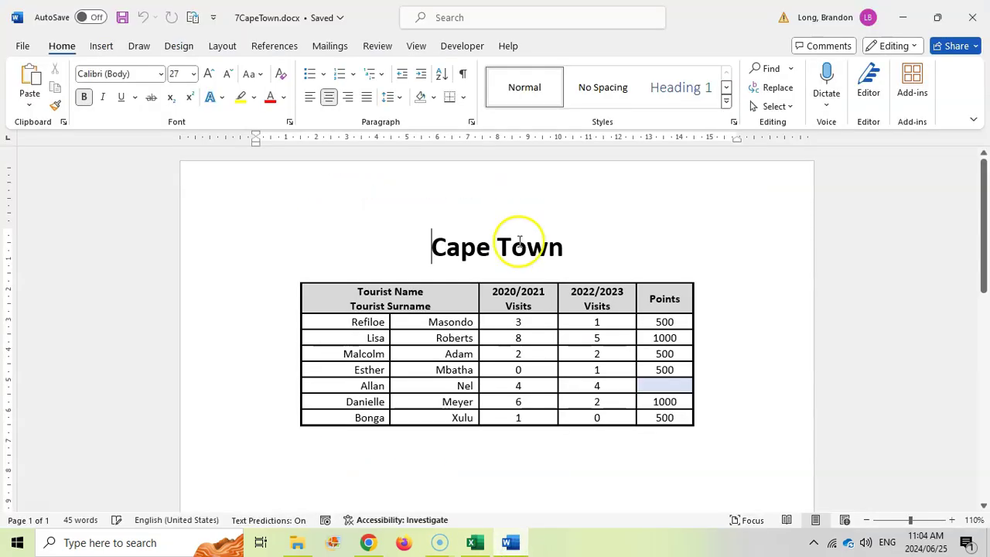
{"action": "key", "text": "alt+Tab"}
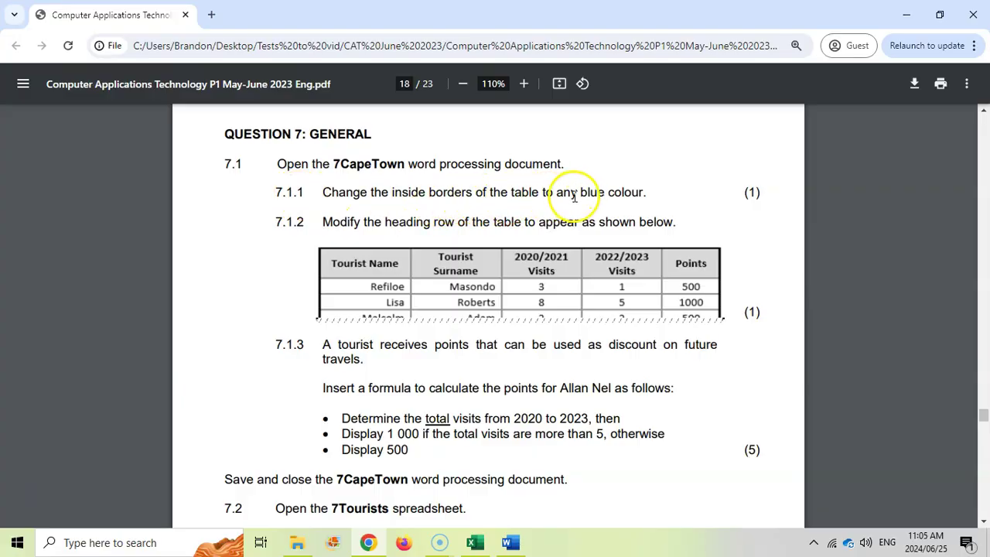
{"action": "left_click", "coordinate": [511, 543]}
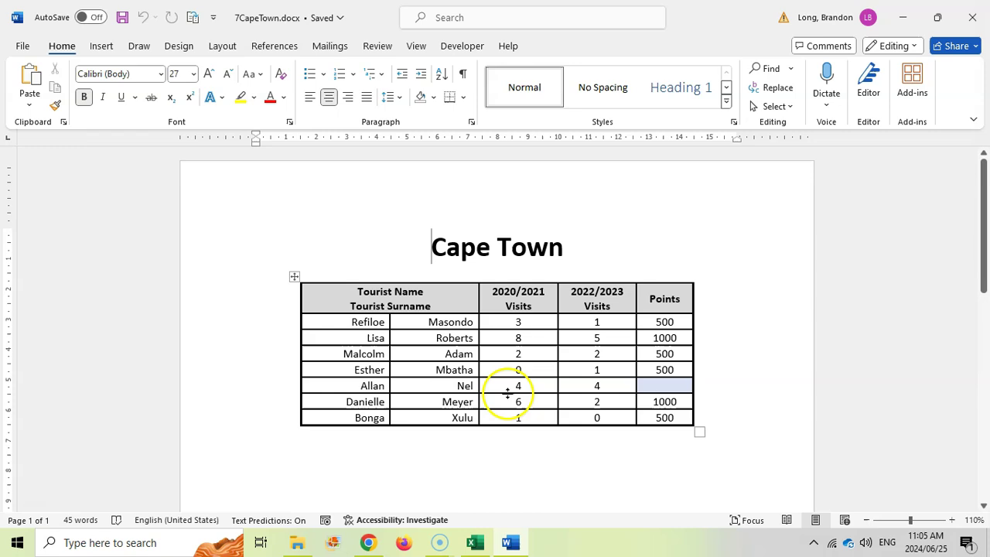
{"action": "left_click", "coordinate": [294, 277]}
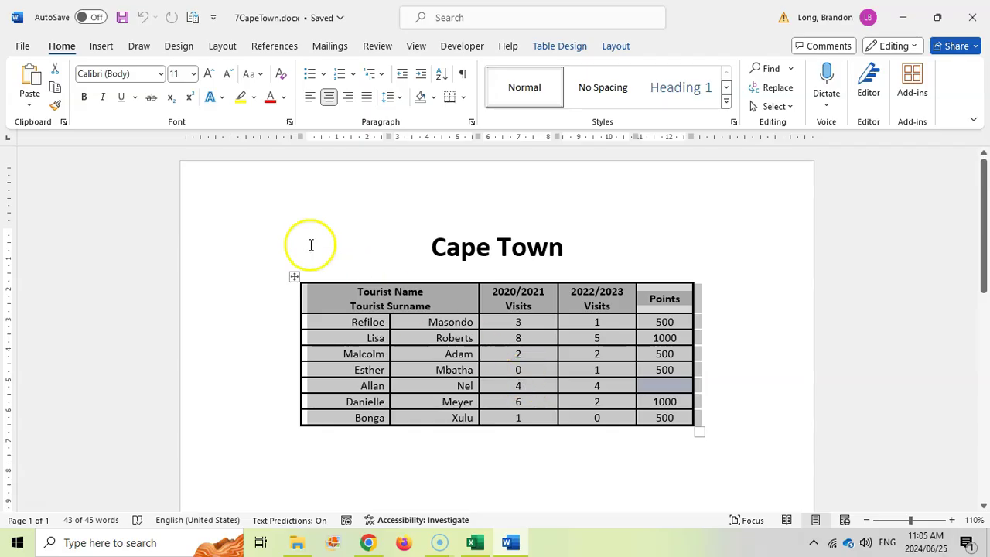
{"action": "left_click", "coordinate": [465, 104]}
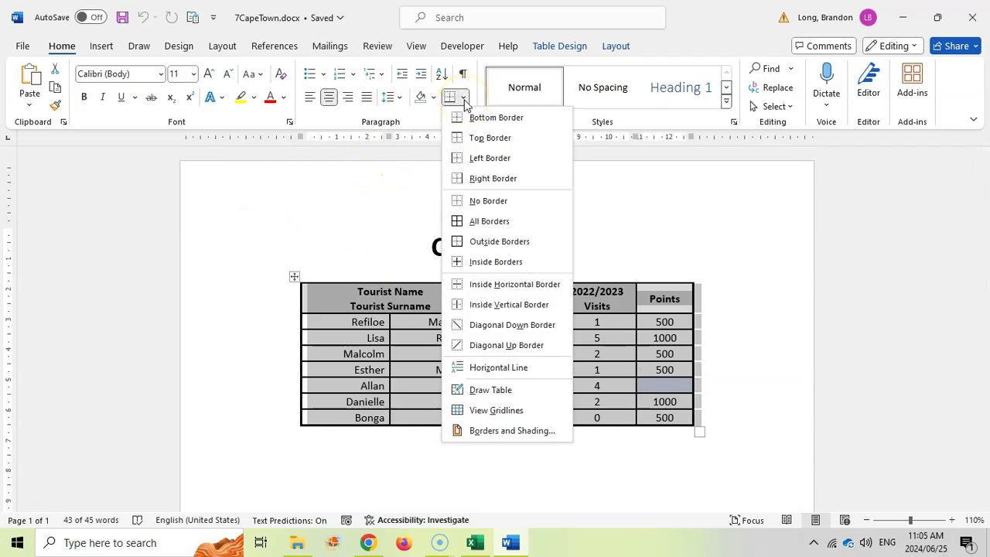
{"action": "left_click", "coordinate": [494, 428]}
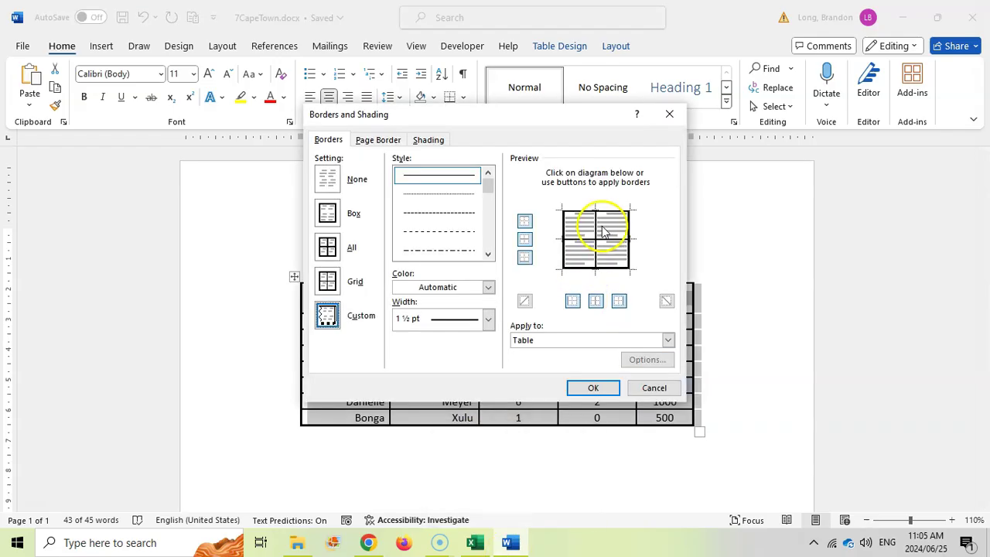
Colour the table's inside vertical and horizontal borders standard blue, keeping the outside borders black
{"action": "left_click", "coordinate": [488, 287]}
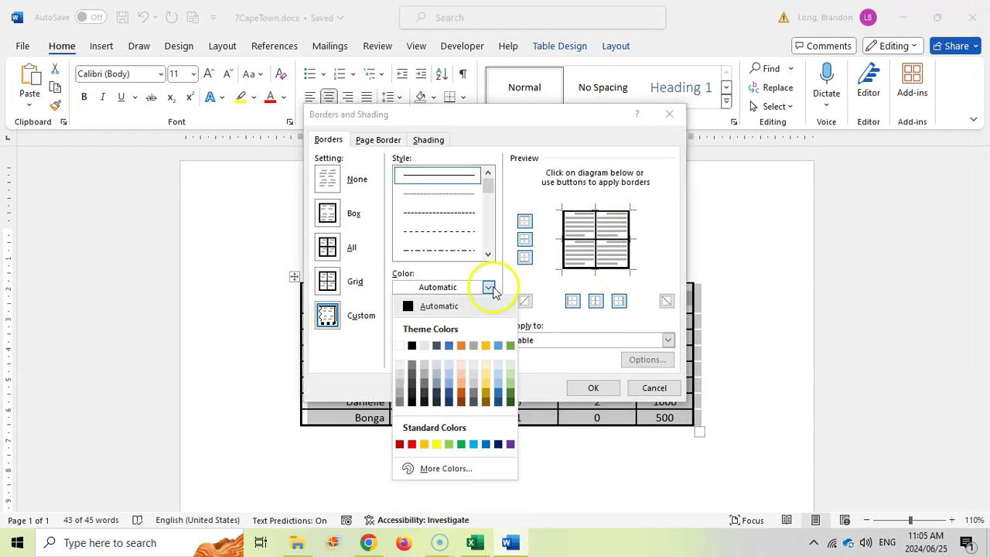
{"action": "left_click", "coordinate": [485, 444]}
{"action": "left_click", "coordinate": [596, 302]}
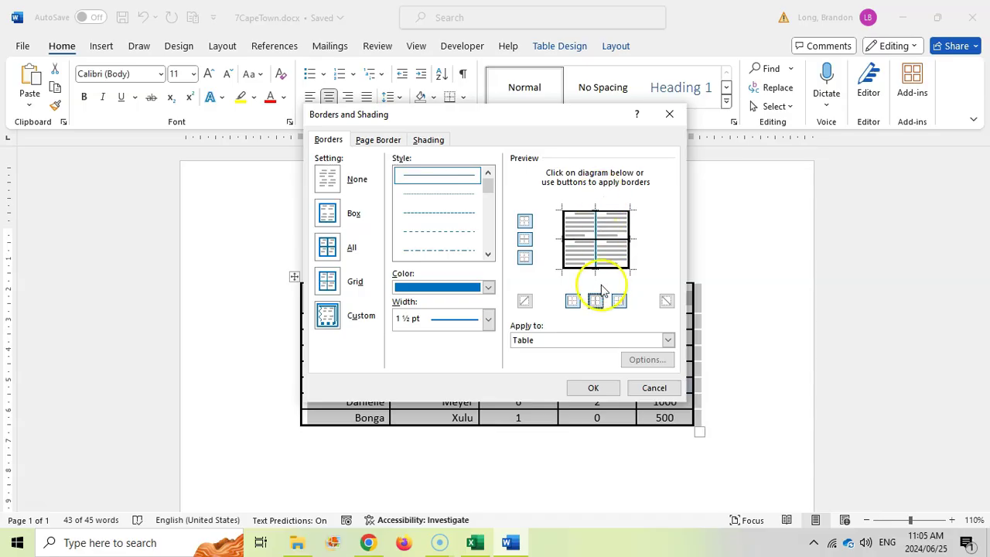
{"action": "left_click", "coordinate": [526, 241]}
{"action": "left_click", "coordinate": [526, 241]}
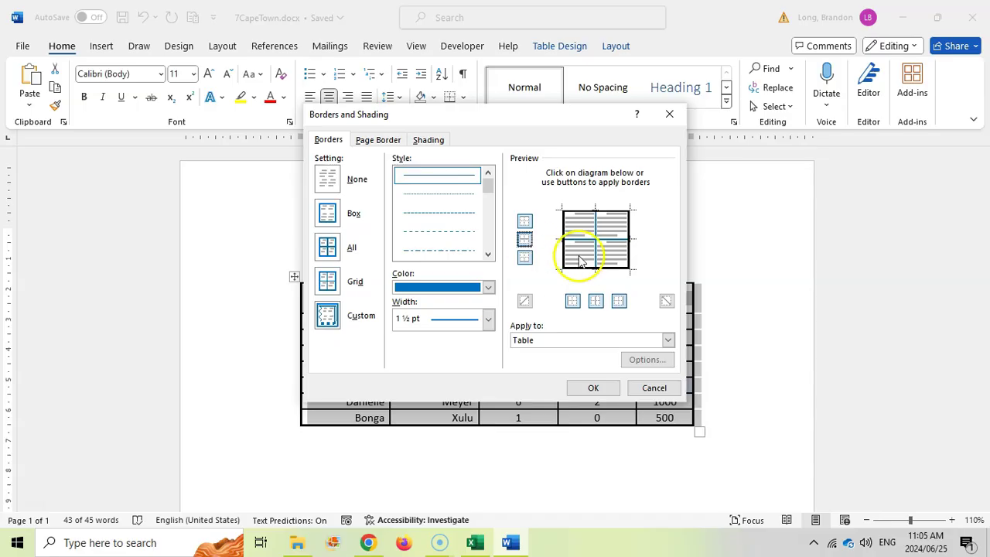
{"action": "left_click", "coordinate": [593, 388]}
{"action": "left_click", "coordinate": [548, 413]}
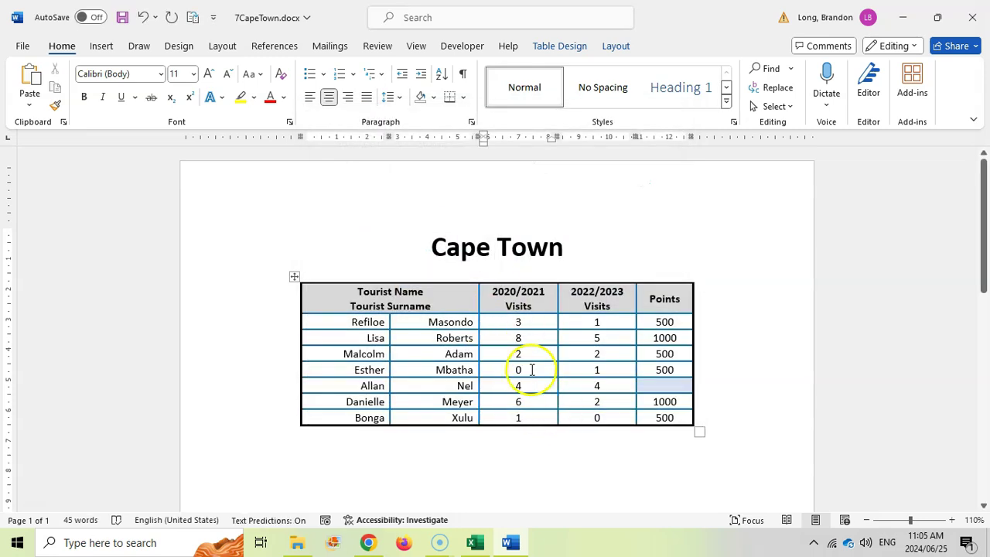
{"action": "left_click", "coordinate": [462, 96]}
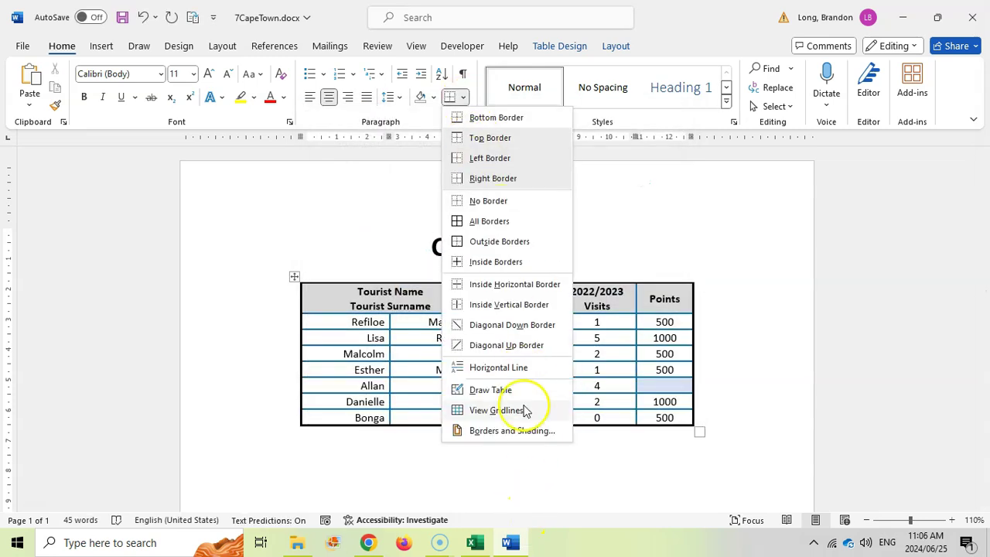
{"action": "left_click", "coordinate": [512, 431]}
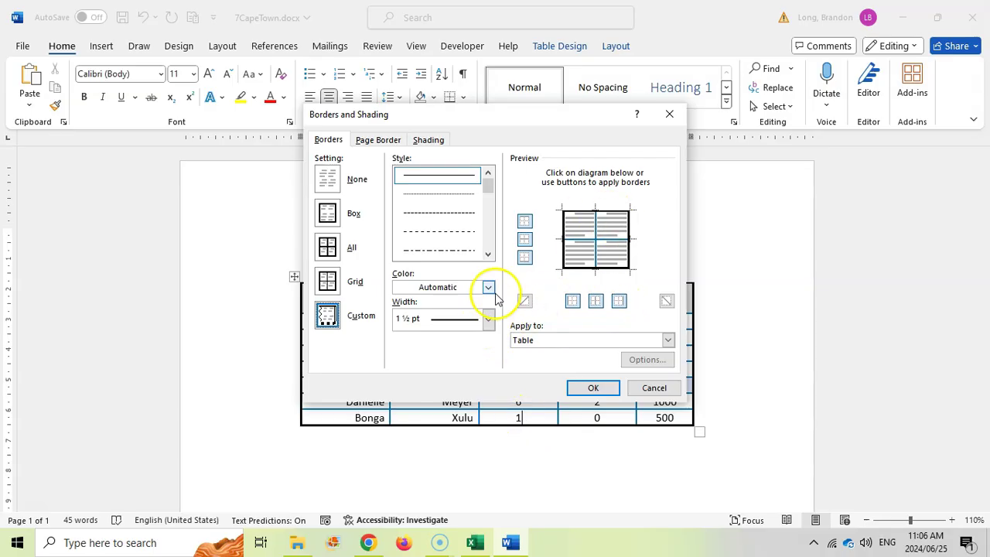
{"action": "left_click", "coordinate": [596, 220]}
{"action": "left_click", "coordinate": [587, 239]}
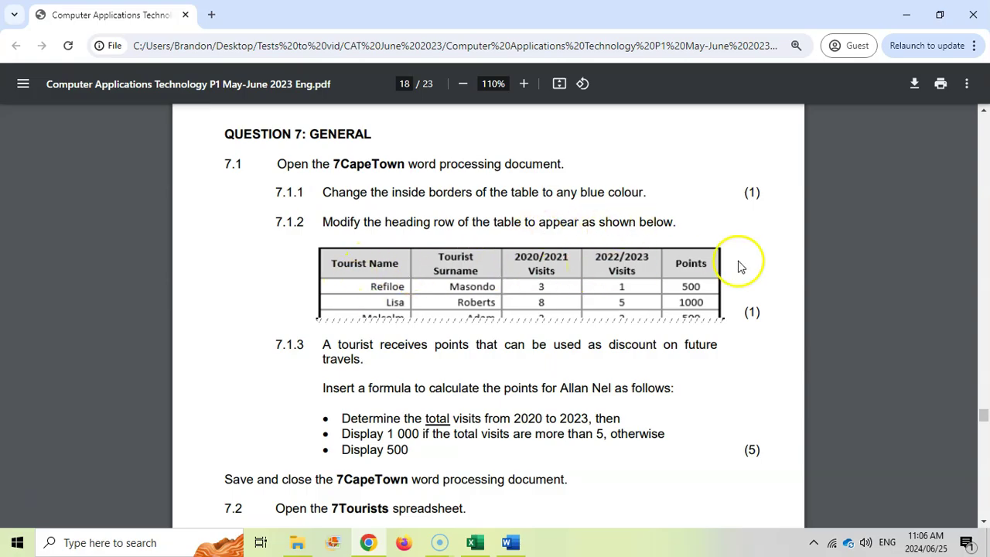
Compare the heading row with the exam paper and split the combined Tourist Name and Tourist Surname cell into 2 columns and 1 row
{"action": "left_click", "coordinate": [512, 542]}
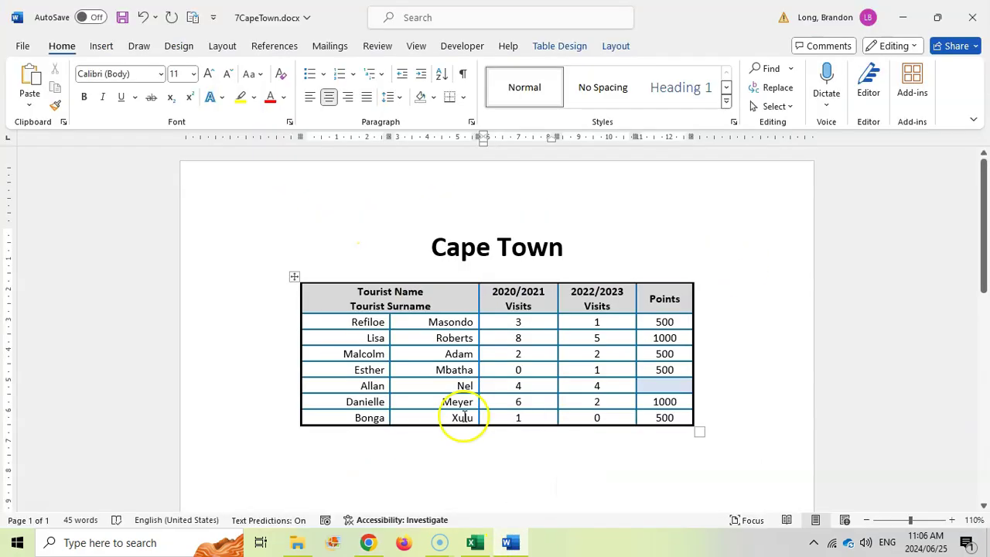
{"action": "key", "text": "alt+Tab"}
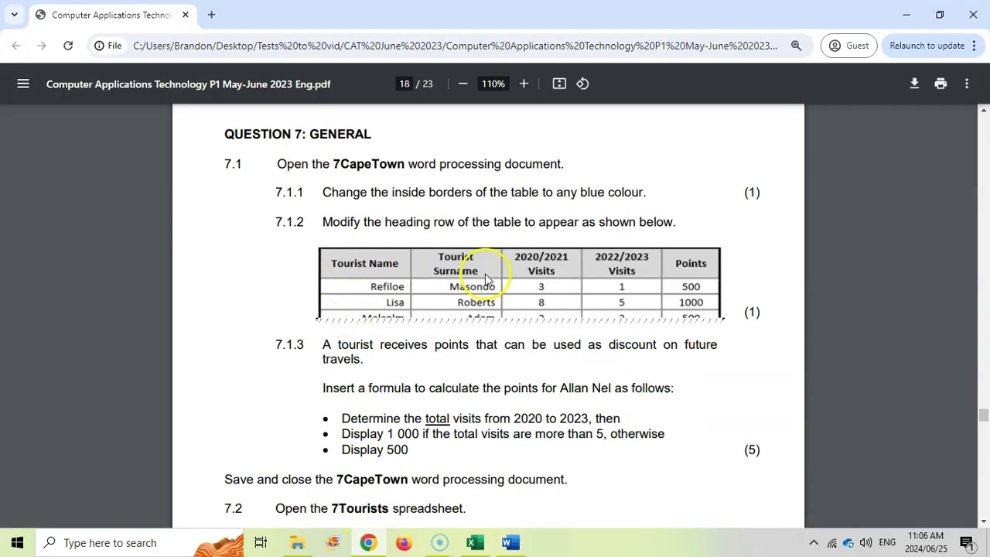
{"action": "left_click", "coordinate": [520, 547]}
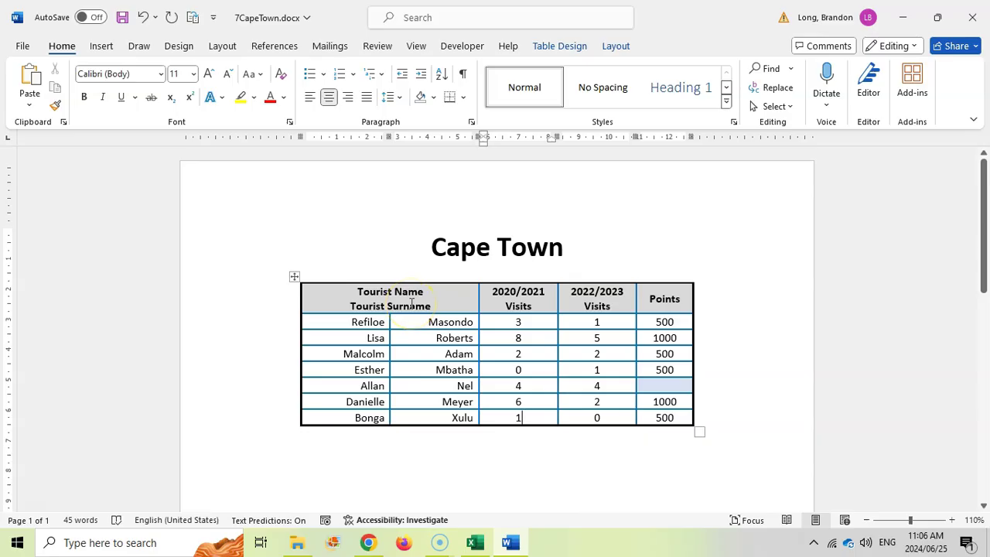
{"action": "left_click", "coordinate": [404, 303]}
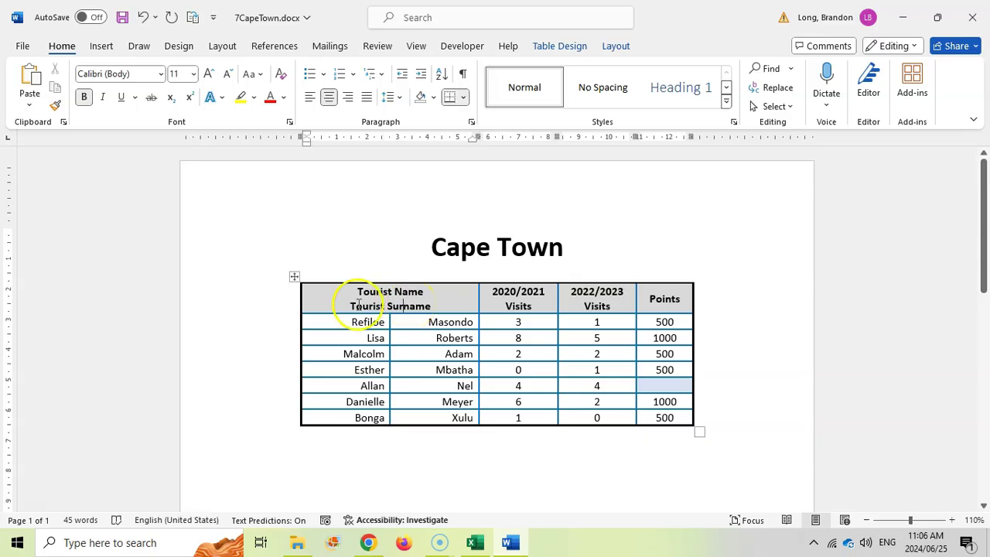
{"action": "left_click", "coordinate": [303, 294]}
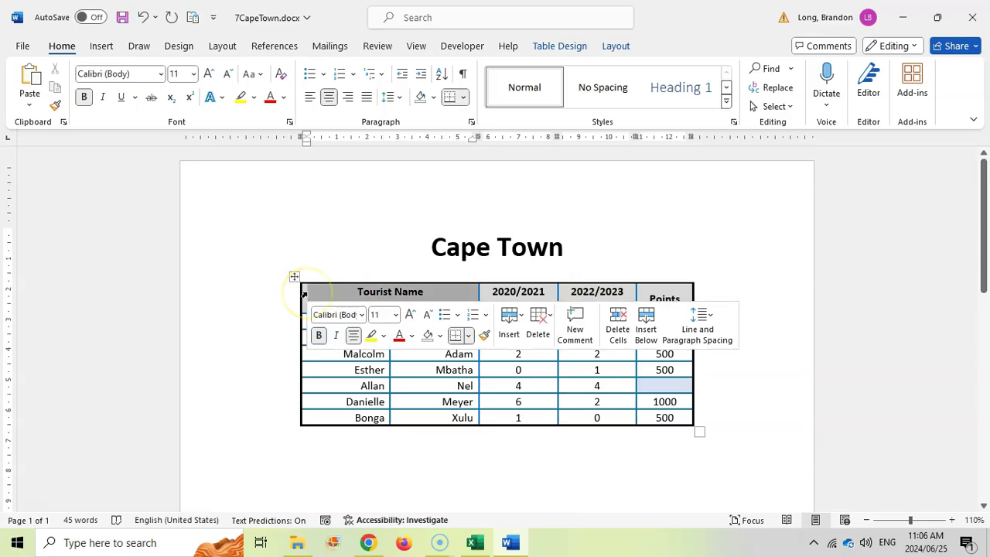
{"action": "left_click", "coordinate": [617, 46]}
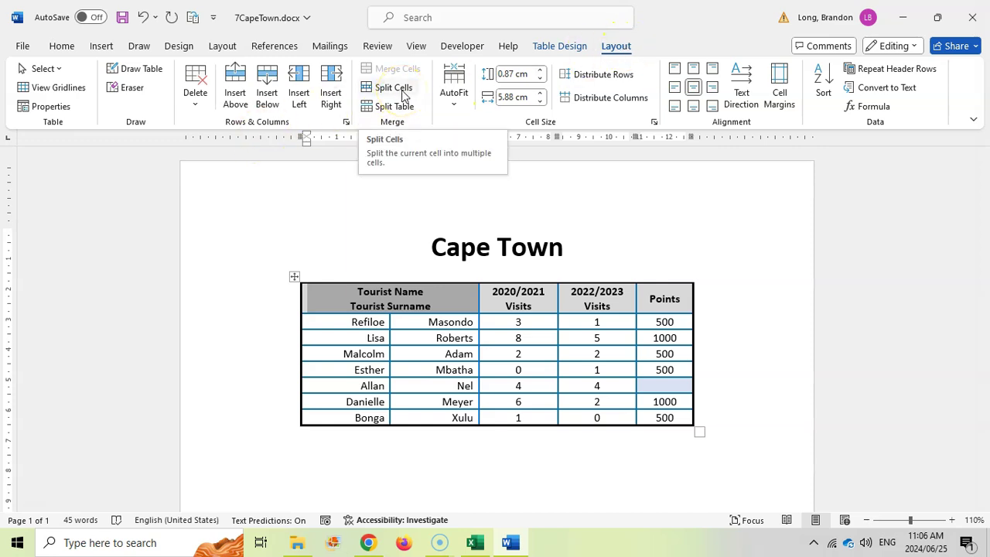
{"action": "right_click", "coordinate": [421, 303]}
{"action": "left_click", "coordinate": [473, 202]}
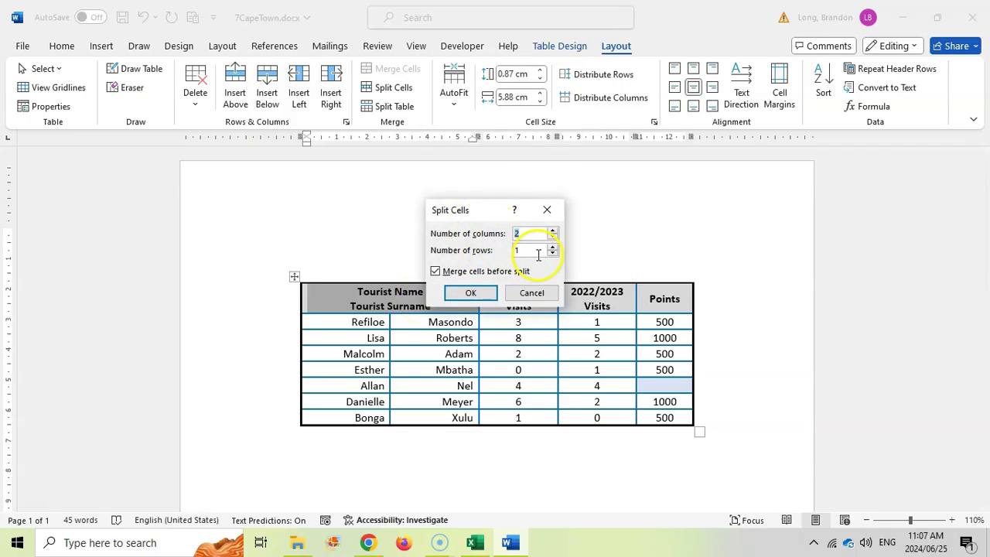
{"action": "left_click", "coordinate": [470, 293]}
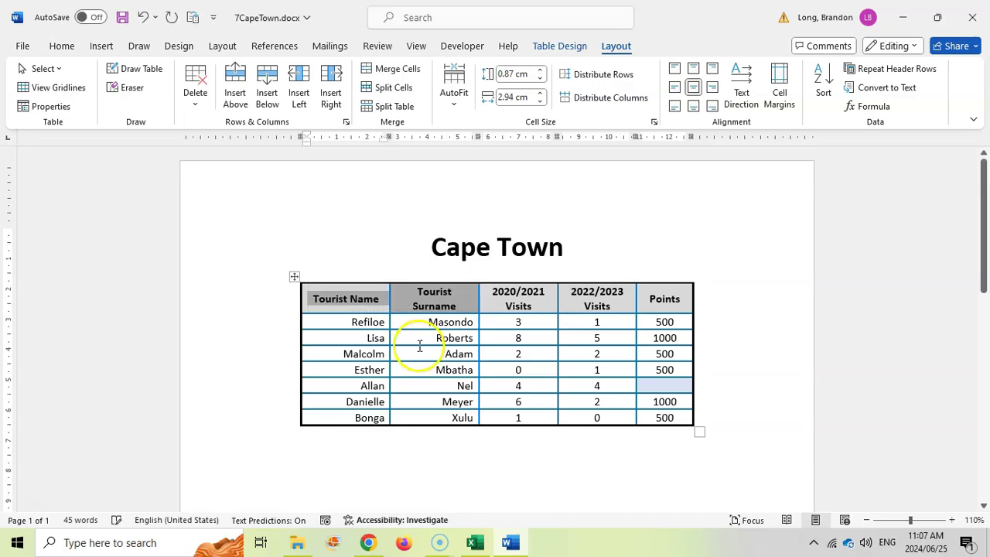
{"action": "left_click", "coordinate": [338, 299]}
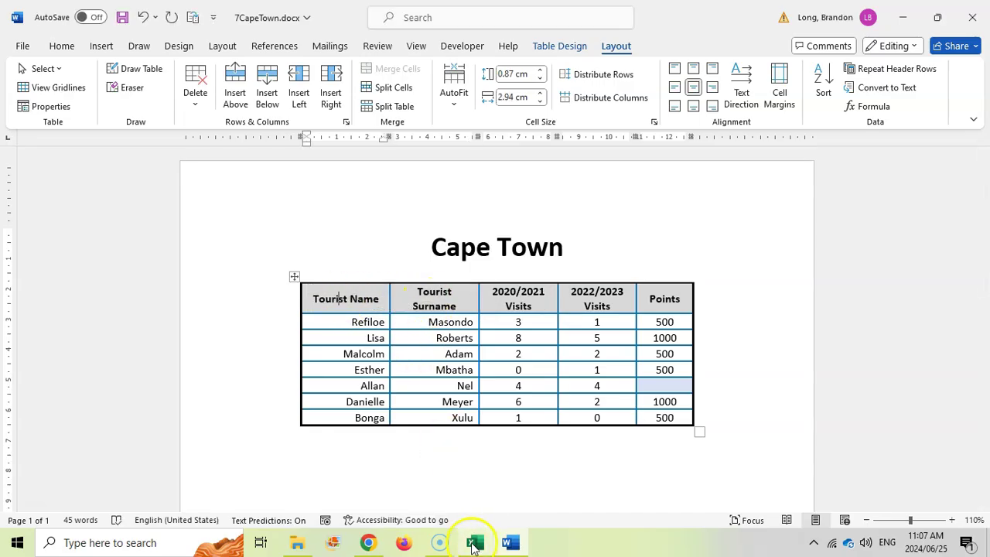
Check question 7.1.3 in the exam paper and start a formula in the empty Points cell with =IF( SUM(LEFT)
{"action": "left_click", "coordinate": [439, 542]}
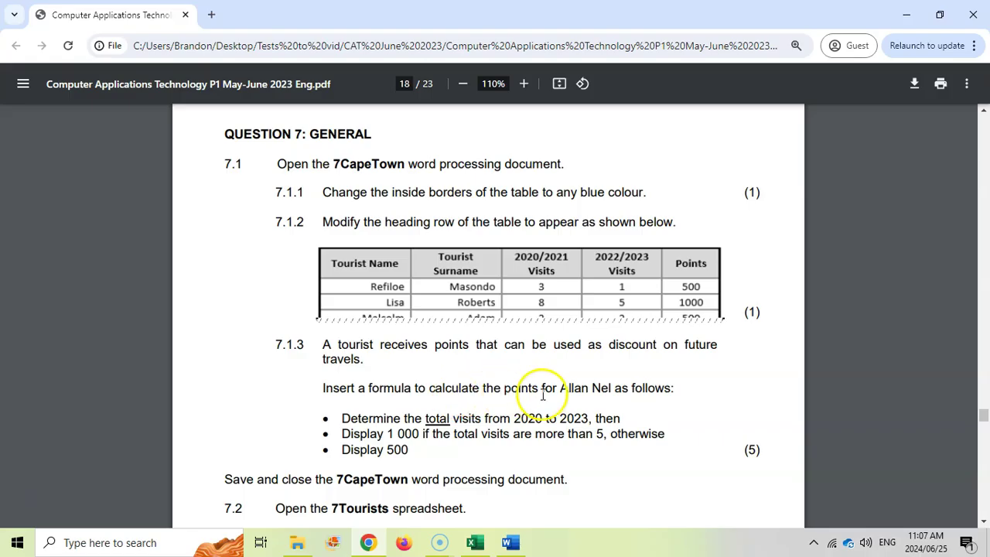
{"action": "scroll", "coordinate": [542, 396], "scroll_direction": "down", "scroll_amount": 1}
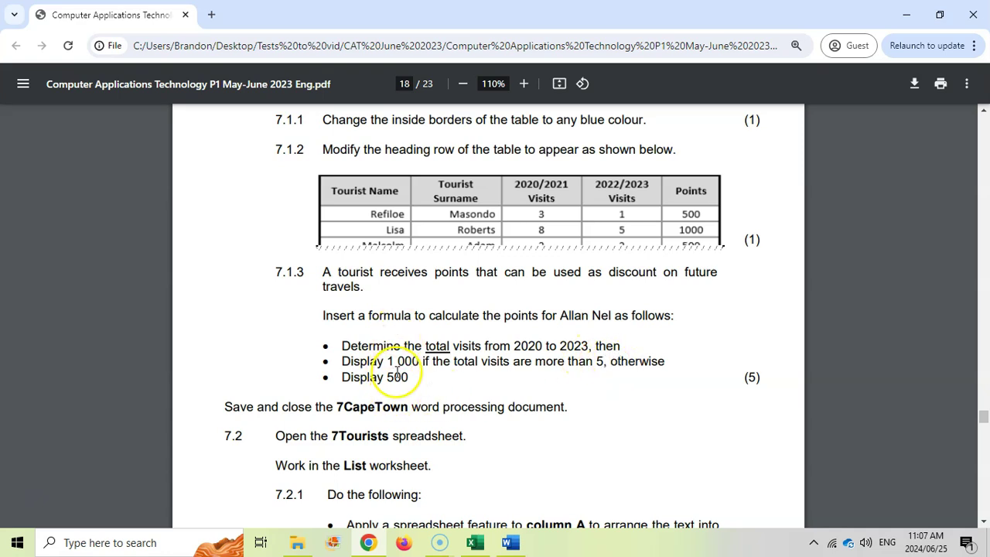
{"action": "left_click", "coordinate": [508, 543]}
{"action": "left_click", "coordinate": [664, 385]}
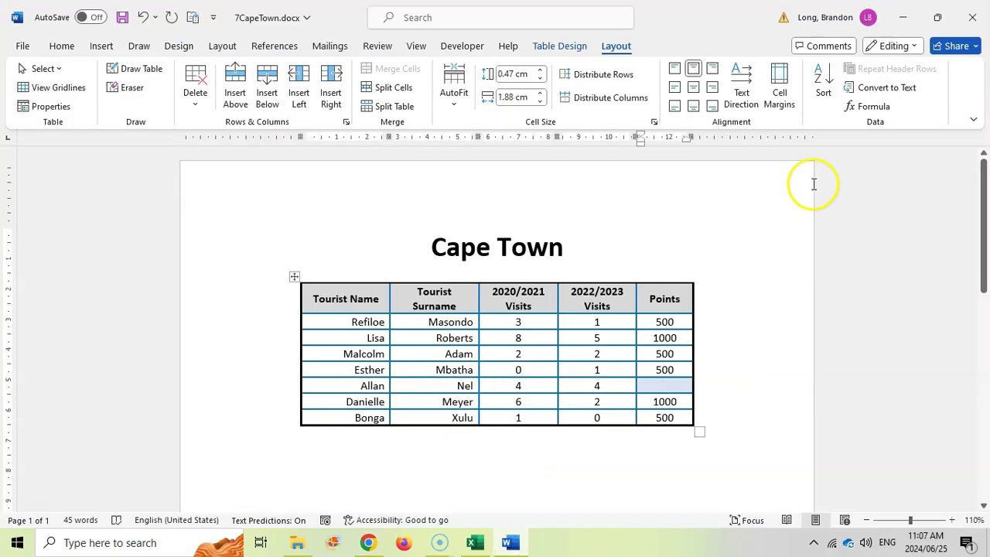
{"action": "left_click", "coordinate": [874, 107]}
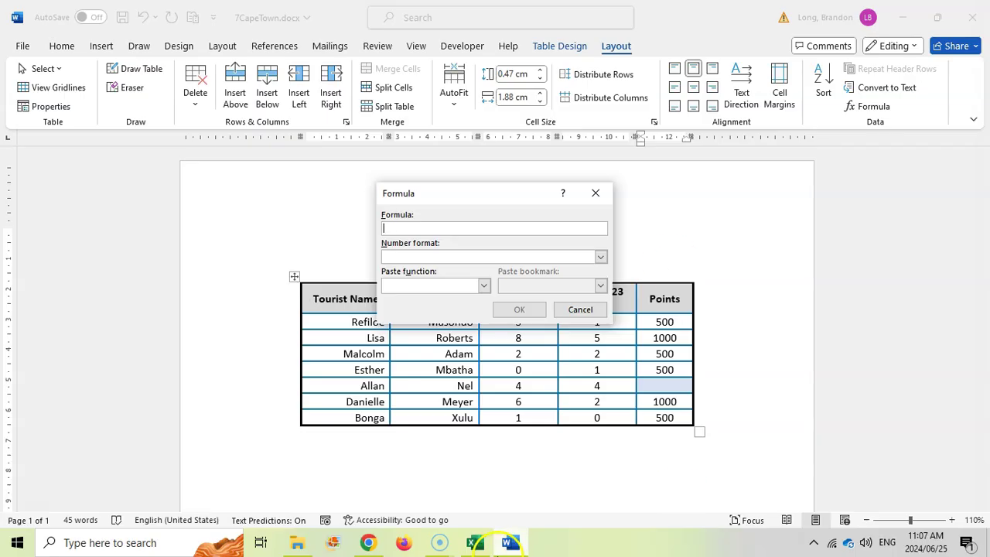
{"action": "left_click", "coordinate": [367, 543]}
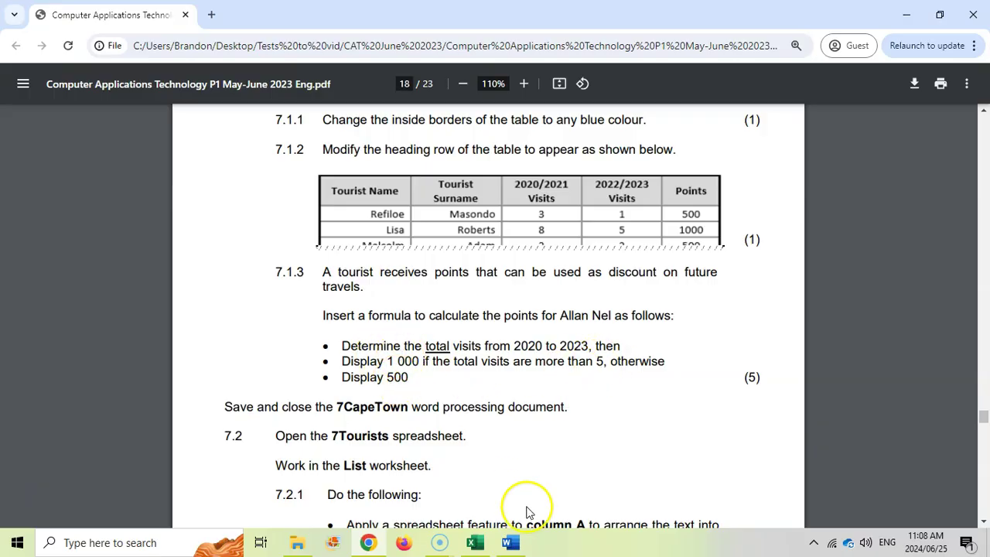
{"action": "left_click", "coordinate": [501, 544]}
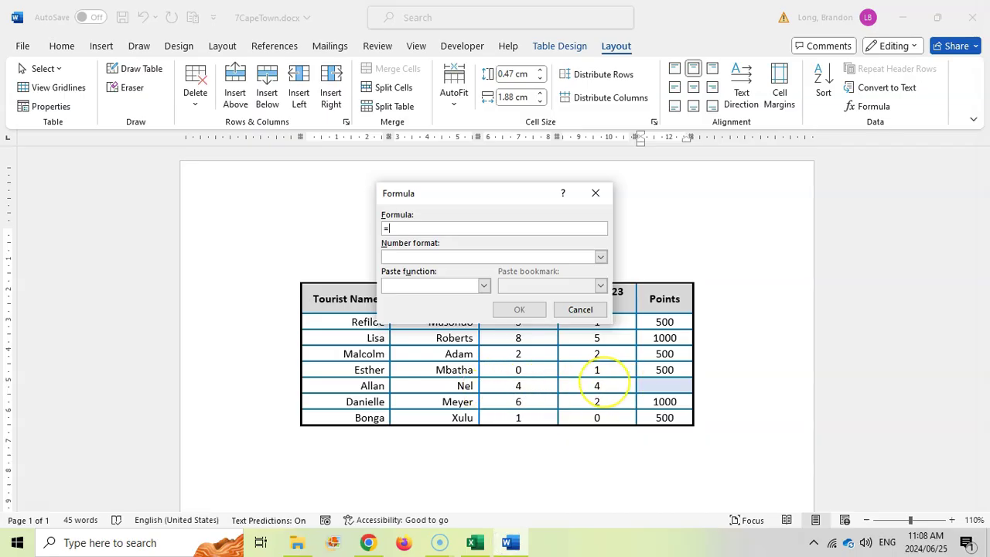
{"action": "left_click_drag", "start_coordinate": [509, 198], "coordinate": [306, 226]}
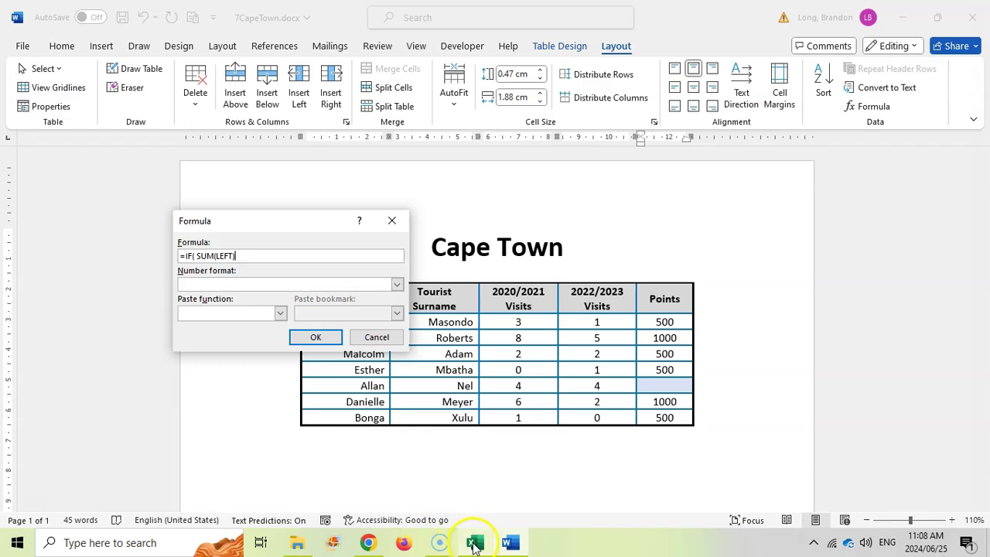
Check question 7.1.3 in the exam paper and complete the Points cell's formula as =IF( SUM(LEFT)>5, 1000 , 500)
{"action": "key", "text": "alt+Tab"}
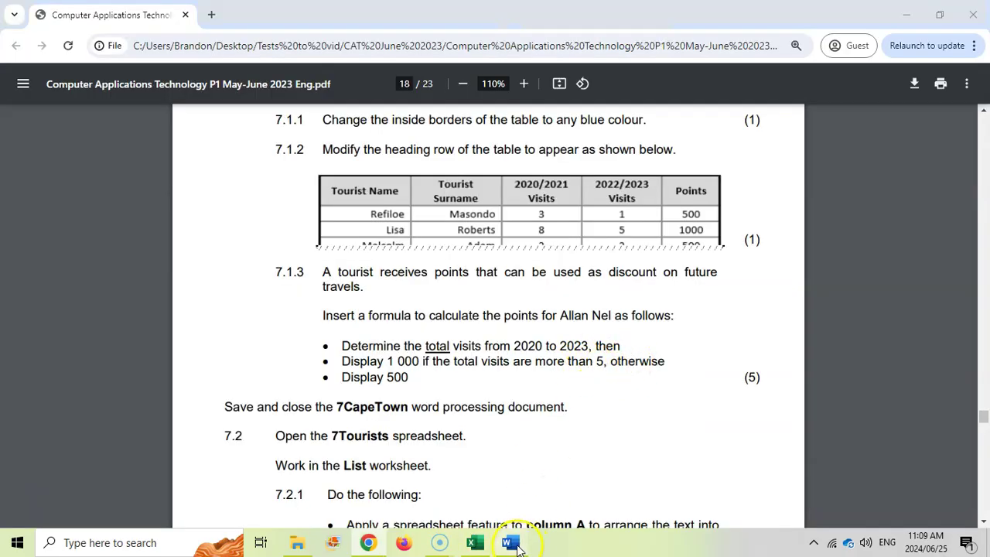
{"action": "left_click", "coordinate": [512, 545]}
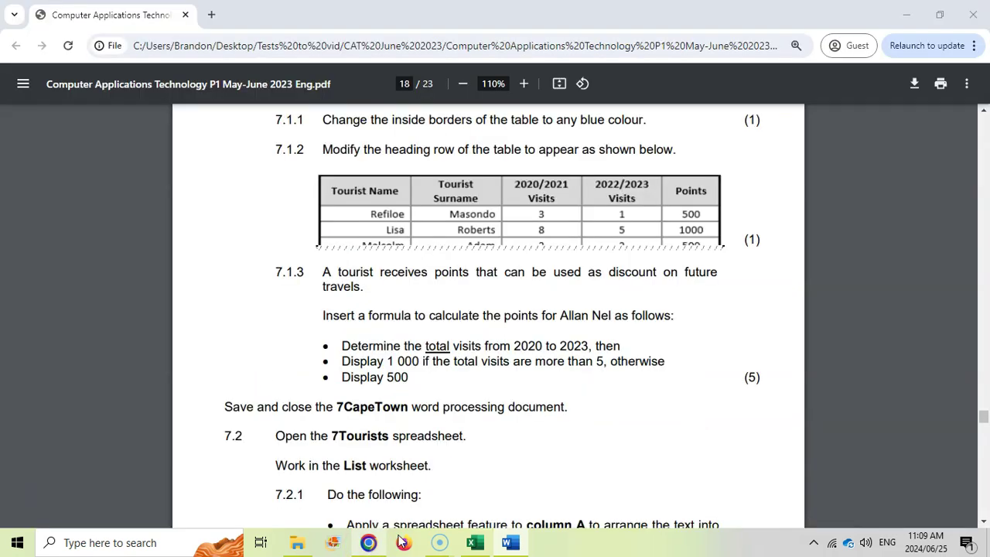
{"action": "left_click", "coordinate": [367, 542]}
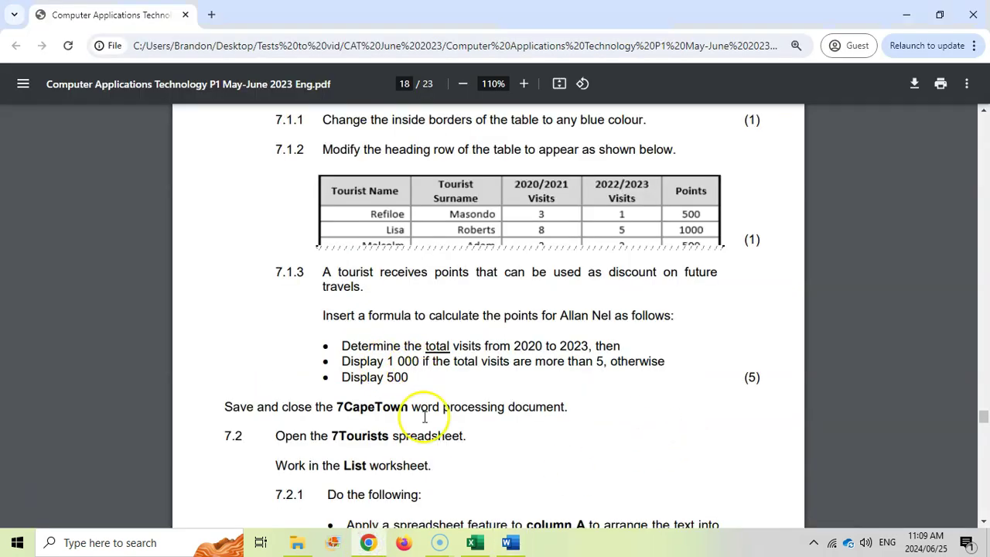
{"action": "left_click", "coordinate": [510, 542]}
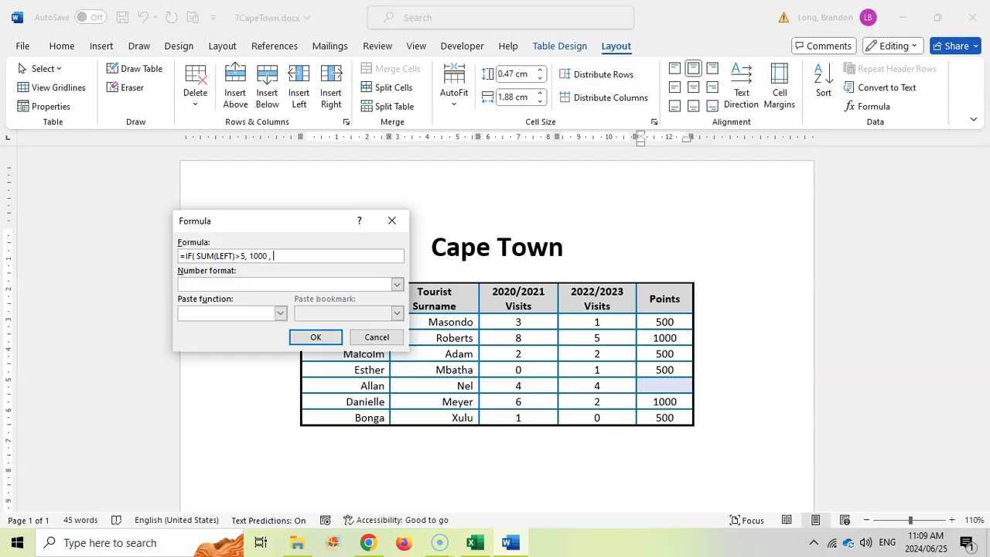
{"action": "key", "text": "alt+Tab"}
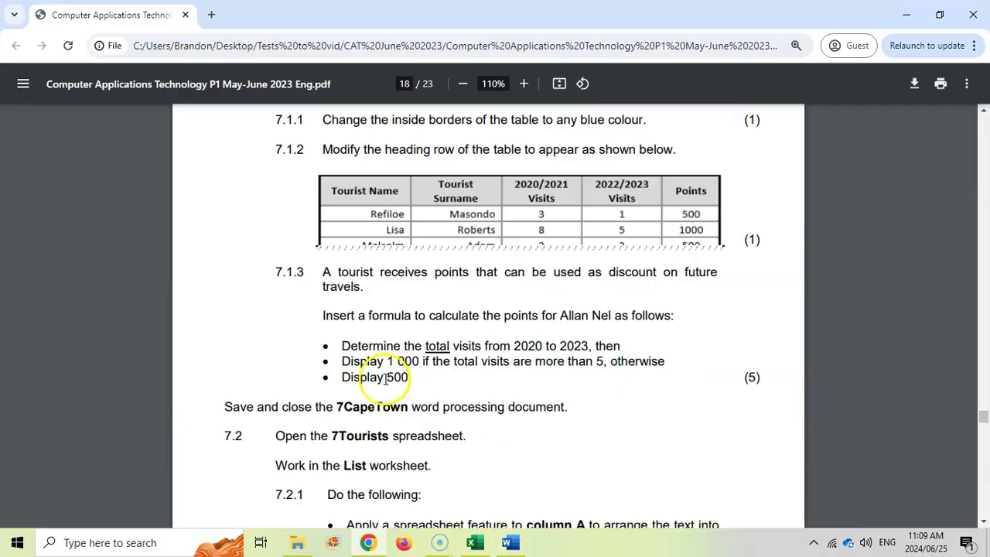
{"action": "left_click", "coordinate": [511, 542]}
{"action": "left_click", "coordinate": [438, 368]}
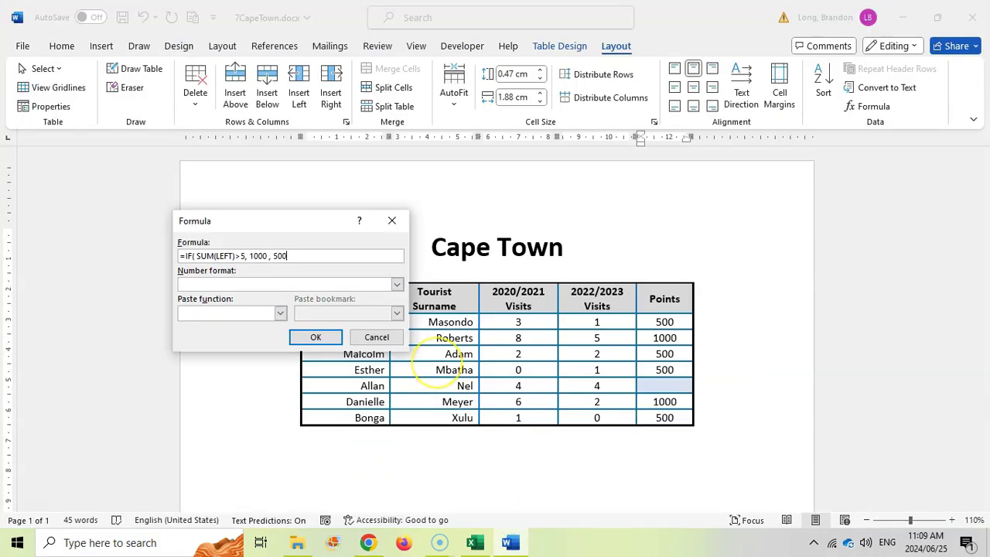
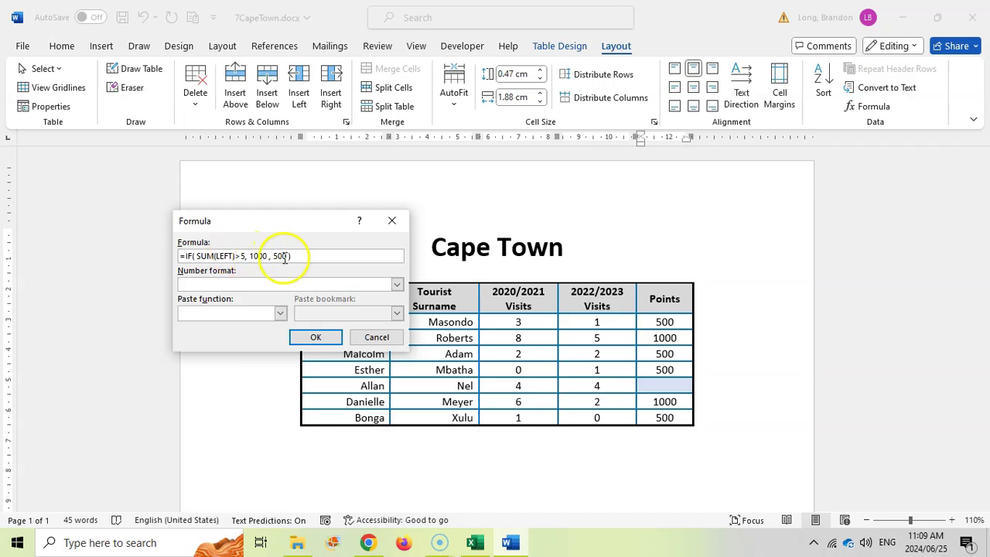
{"action": "left_click", "coordinate": [315, 337]}
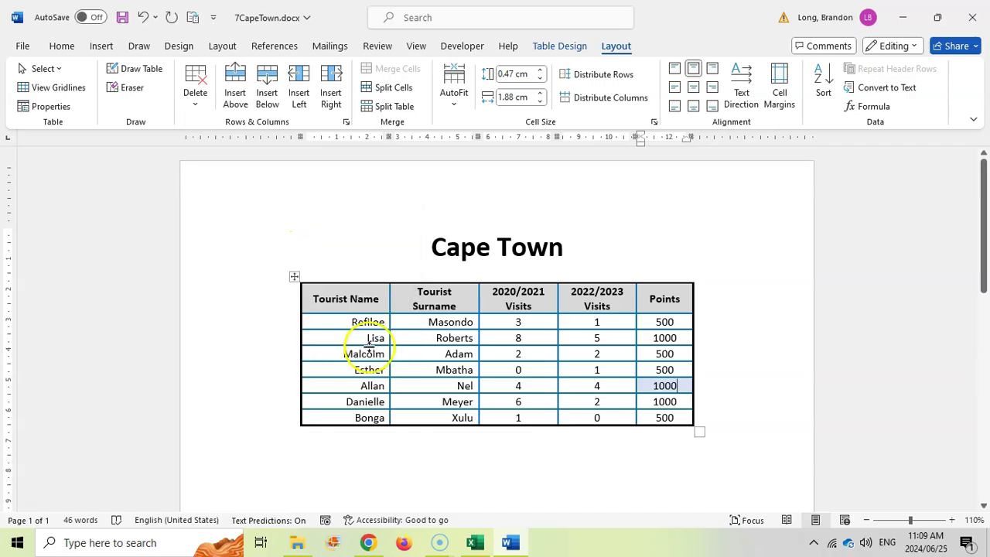
Test the Points formula by setting that row's 2020/2021 visits to 0 and updating the field, and undo the test changes
{"action": "double_click", "coordinate": [533, 386]}
{"action": "type", "text": "0"}
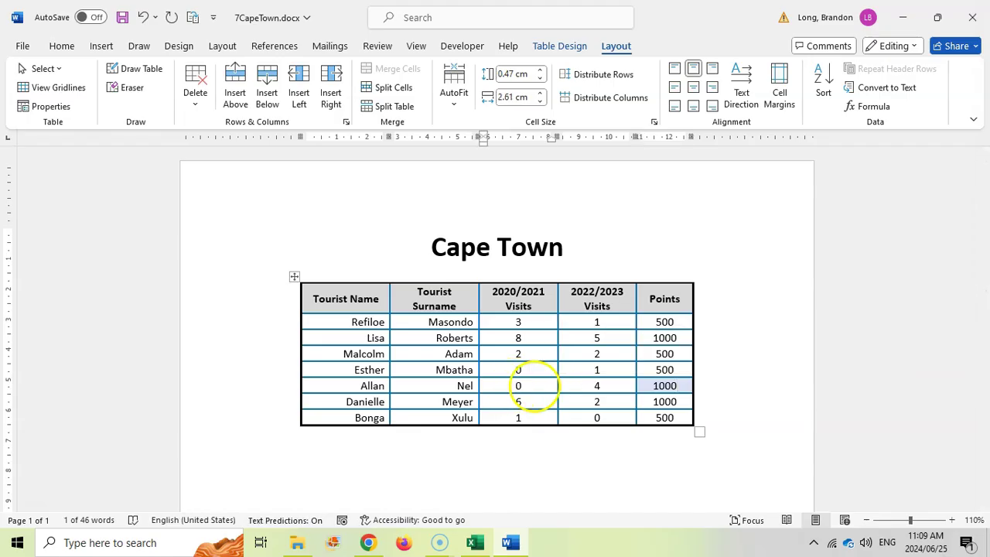
{"action": "right_click", "coordinate": [670, 386]}
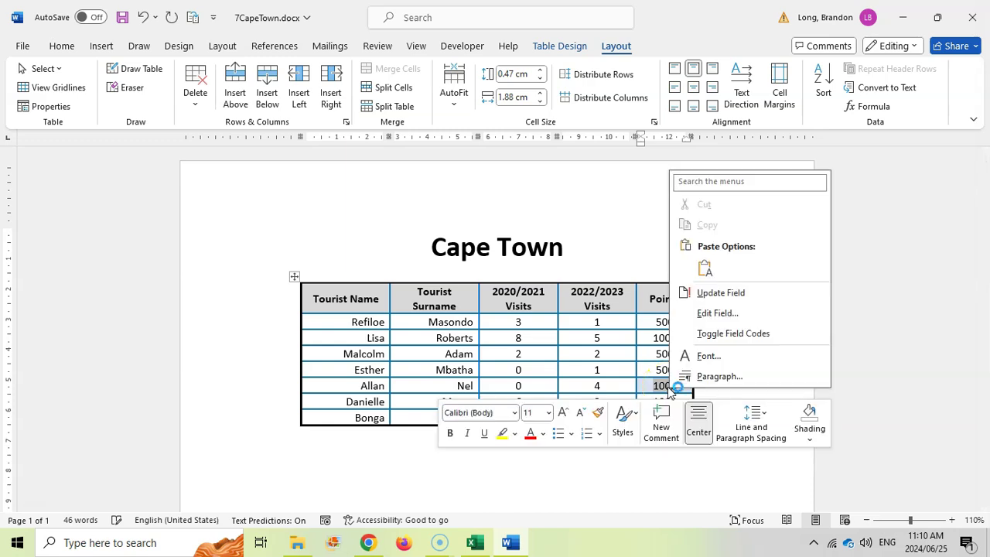
{"action": "left_click", "coordinate": [700, 291]}
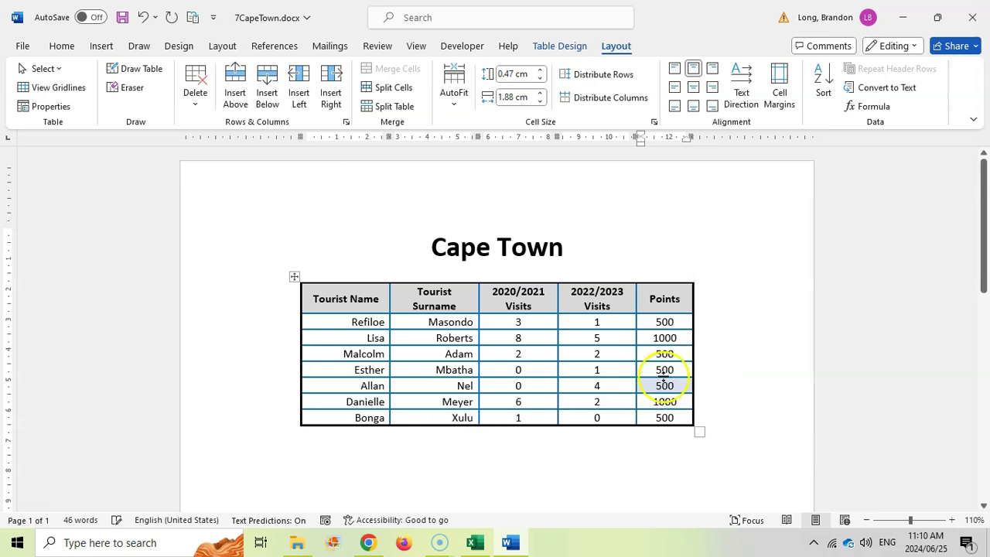
{"action": "left_click", "coordinate": [144, 22]}
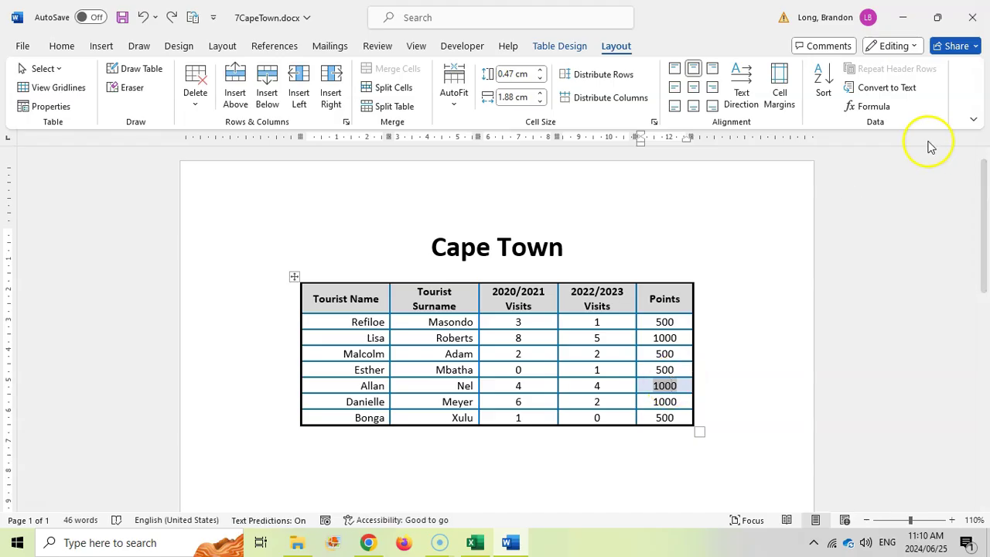
Review the Points formula against the exam paper, and save and close the 7CapeTown document
{"action": "left_click", "coordinate": [874, 107]}
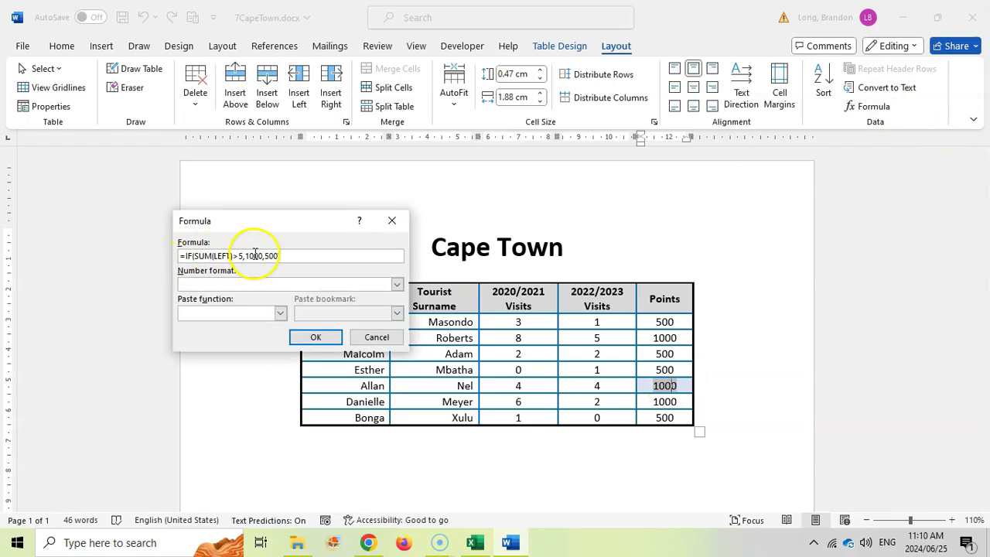
{"action": "left_click", "coordinate": [317, 338]}
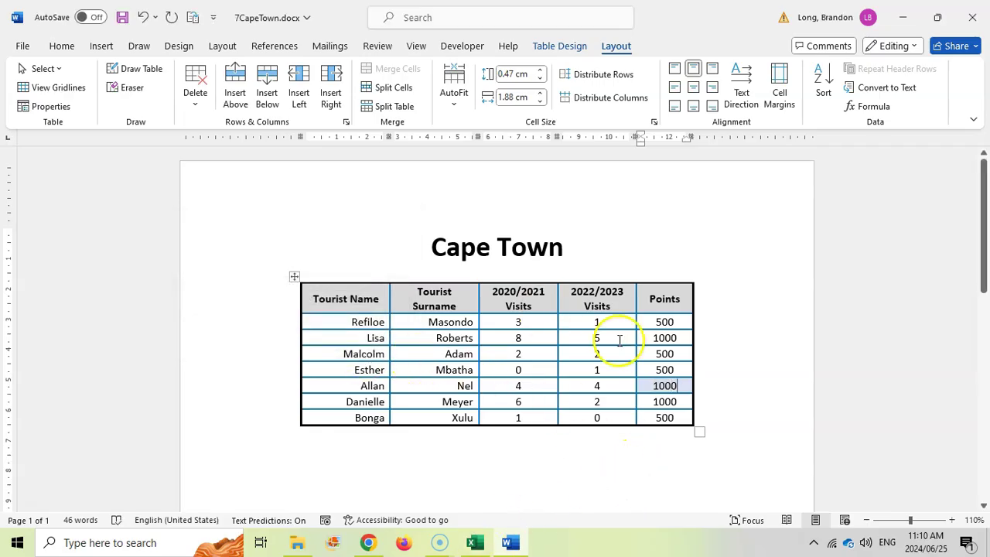
{"action": "left_click", "coordinate": [368, 542]}
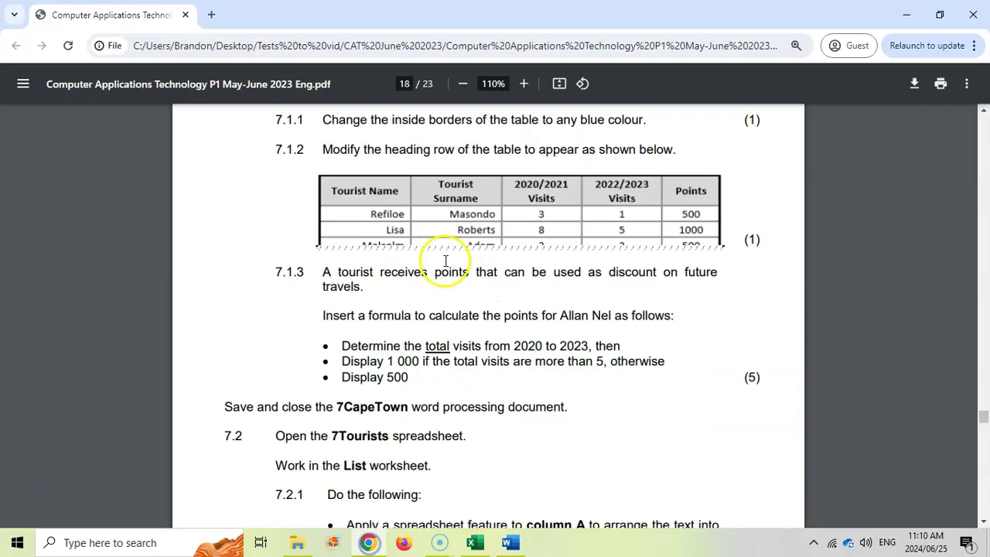
{"action": "left_click", "coordinate": [510, 542]}
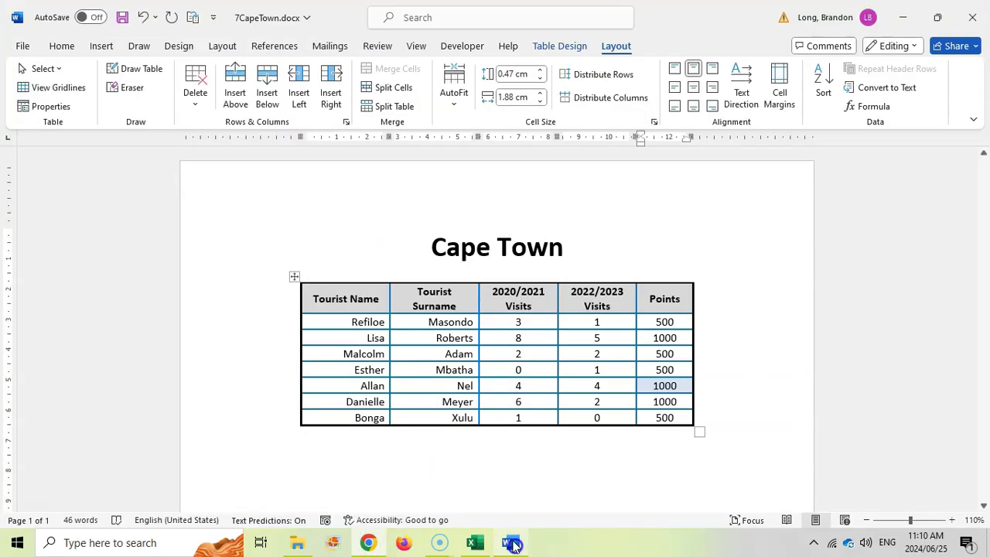
{"action": "left_click", "coordinate": [122, 17]}
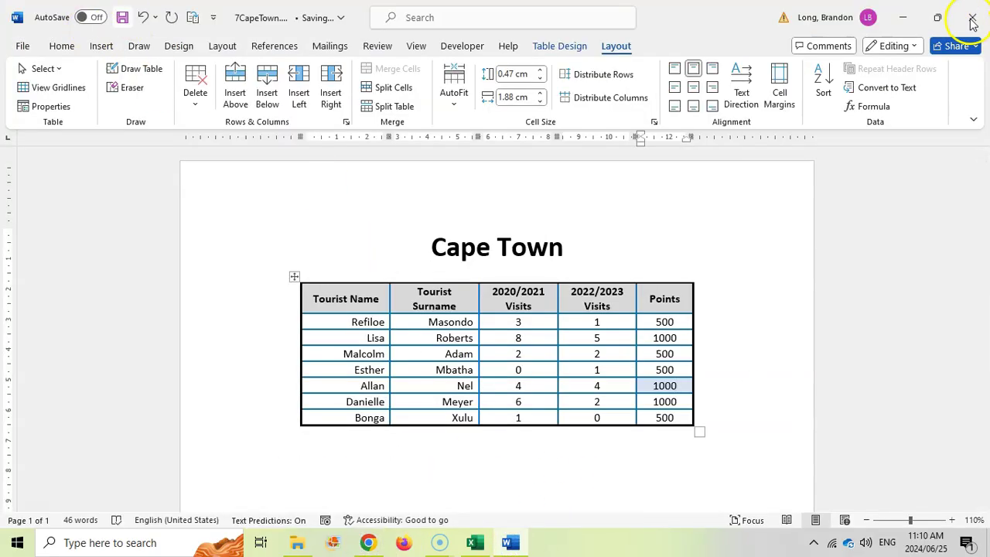
{"action": "left_click", "coordinate": [972, 22]}
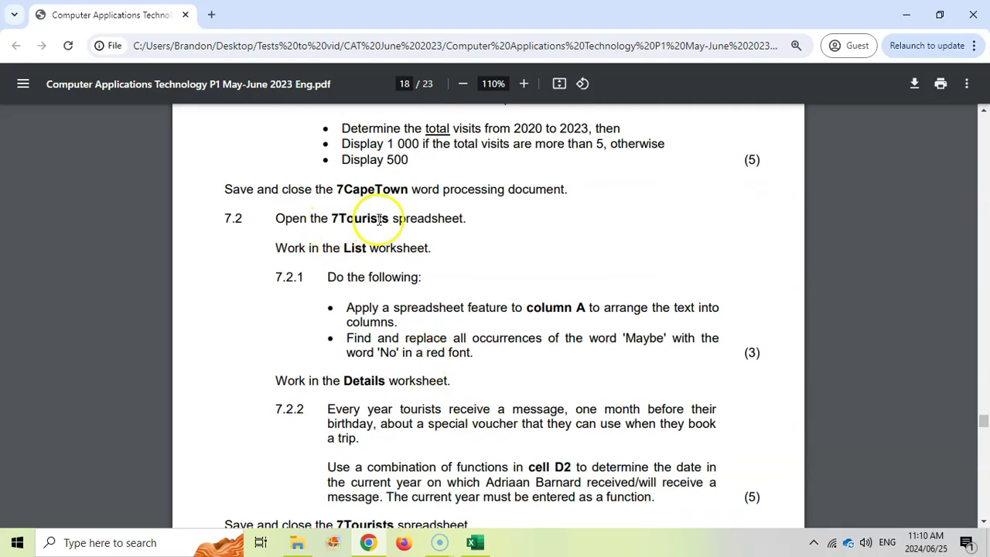
Read question 7.2.1 in the exam paper and switch to the List worksheet of the 7Tourists workbook in Excel
{"action": "left_click", "coordinate": [474, 542]}
{"action": "key", "text": "alt+Tab"}
{"action": "left_click", "coordinate": [490, 542]}
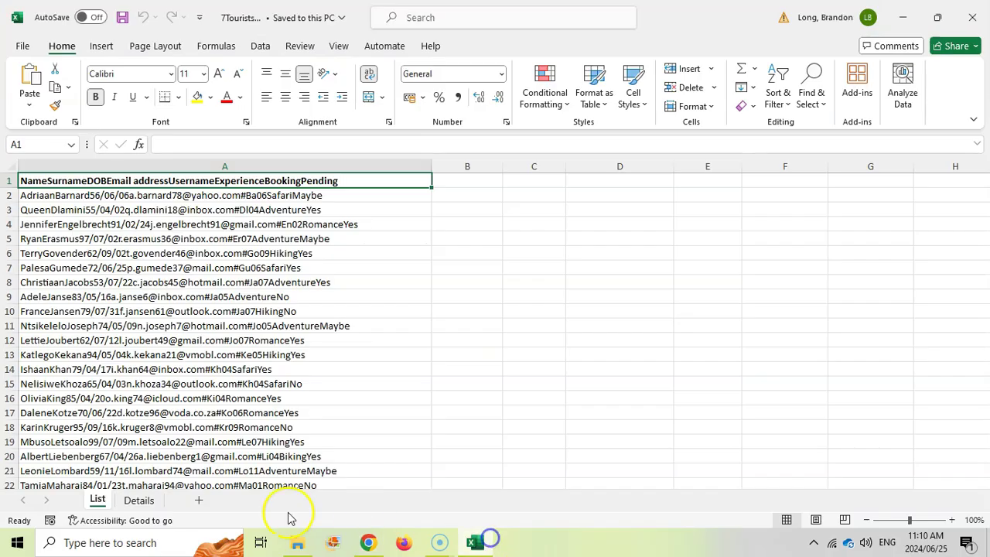
{"action": "key", "text": "alt+Tab"}
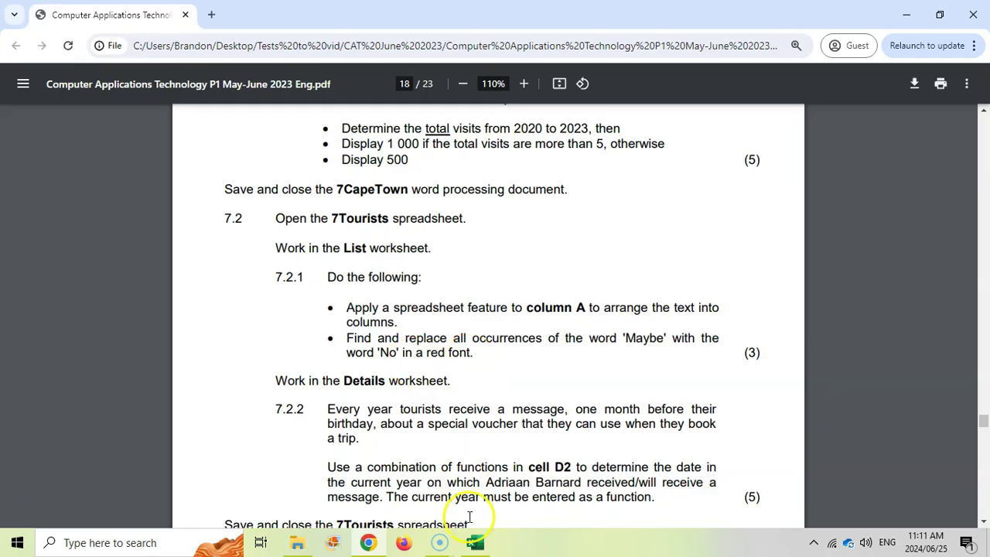
{"action": "left_click", "coordinate": [475, 544]}
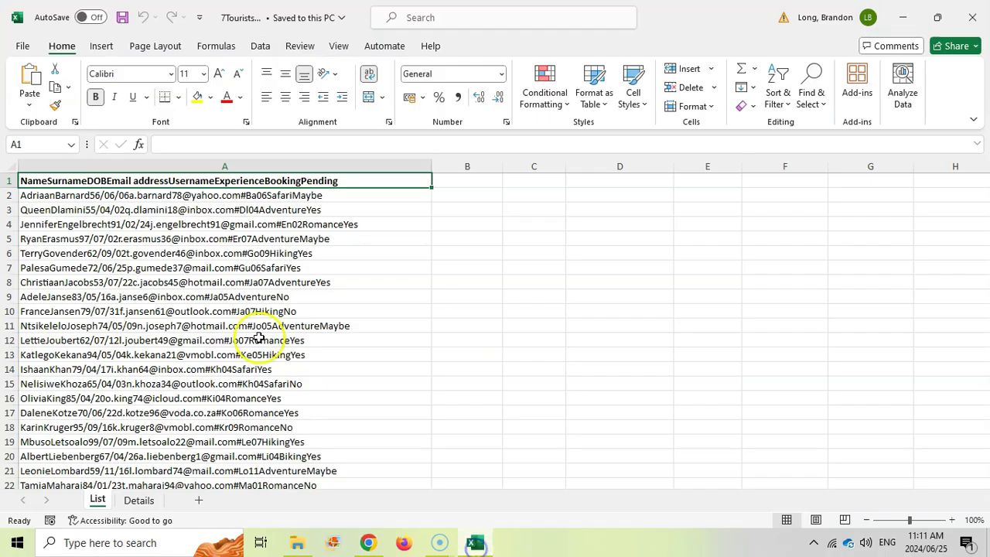
Split column A with Text to Columns as tab-delimited data in General format, with $A$1 as the destination
{"action": "left_click", "coordinate": [210, 166]}
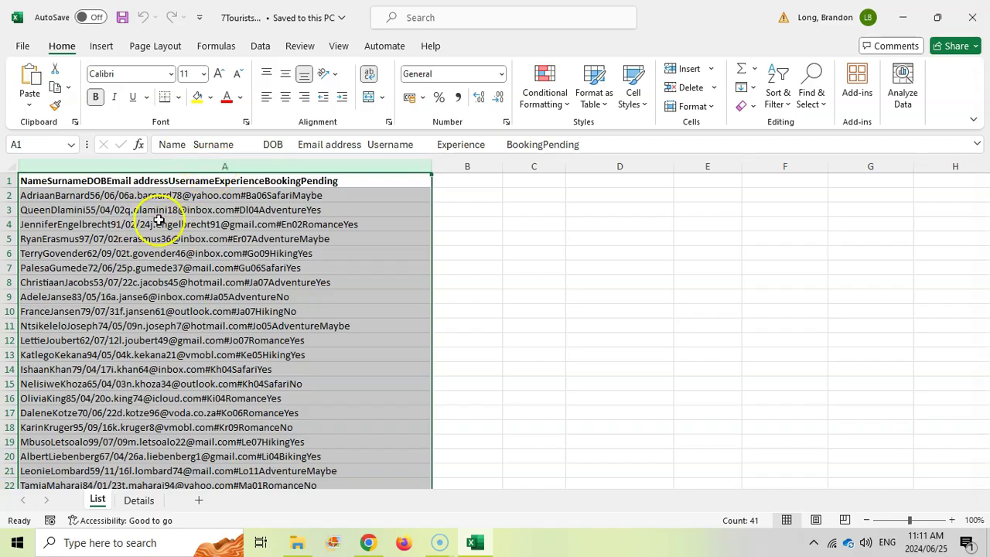
{"action": "left_click", "coordinate": [261, 47]}
{"action": "left_click", "coordinate": [744, 100]}
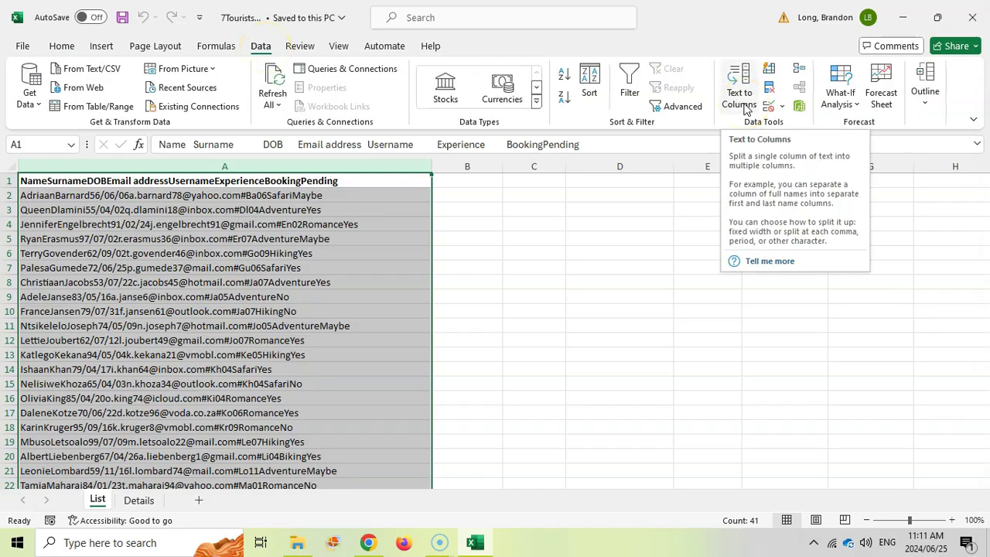
{"action": "left_click", "coordinate": [736, 91]}
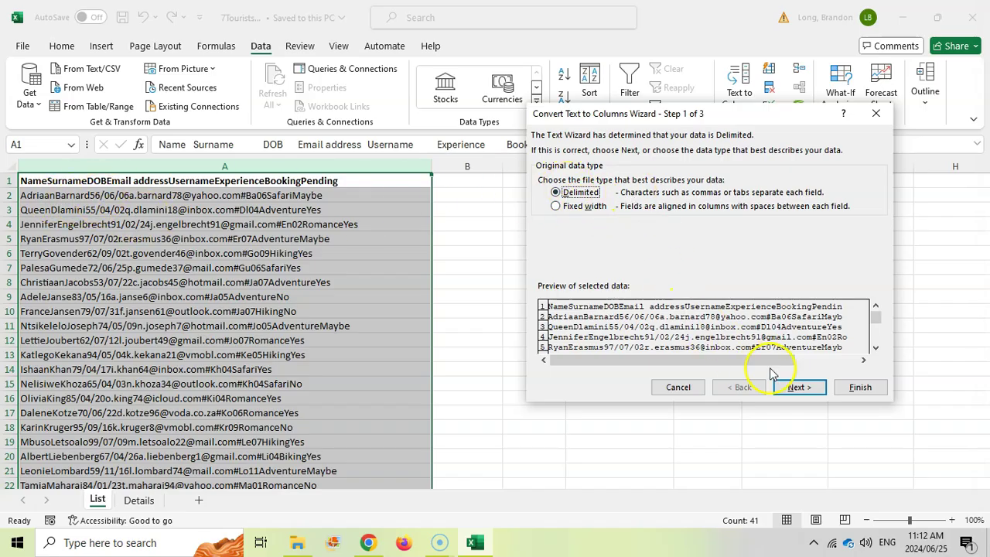
{"action": "left_click", "coordinate": [799, 387]}
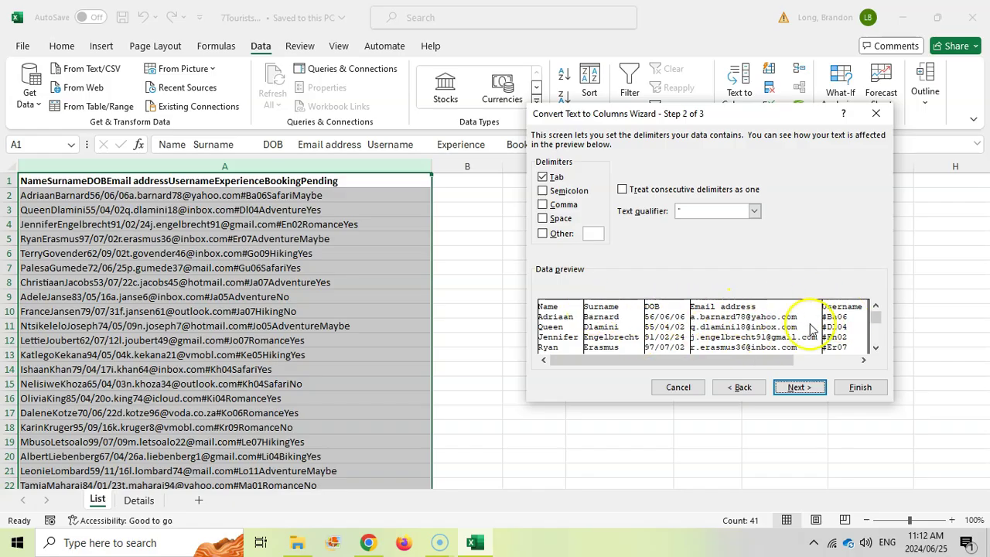
{"action": "left_click", "coordinate": [807, 389]}
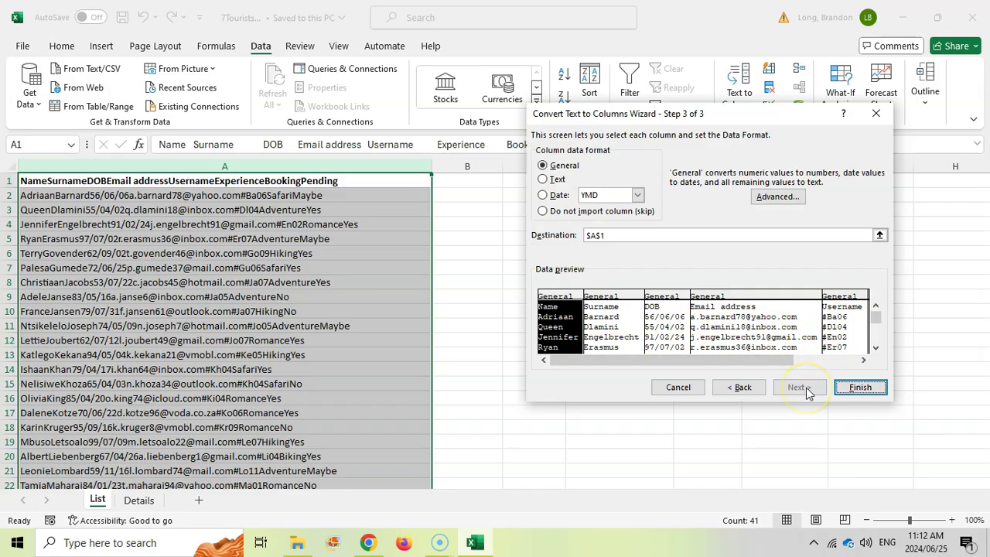
{"action": "left_click", "coordinate": [863, 389]}
Narrow column A to fit the names
{"action": "left_click", "coordinate": [299, 295]}
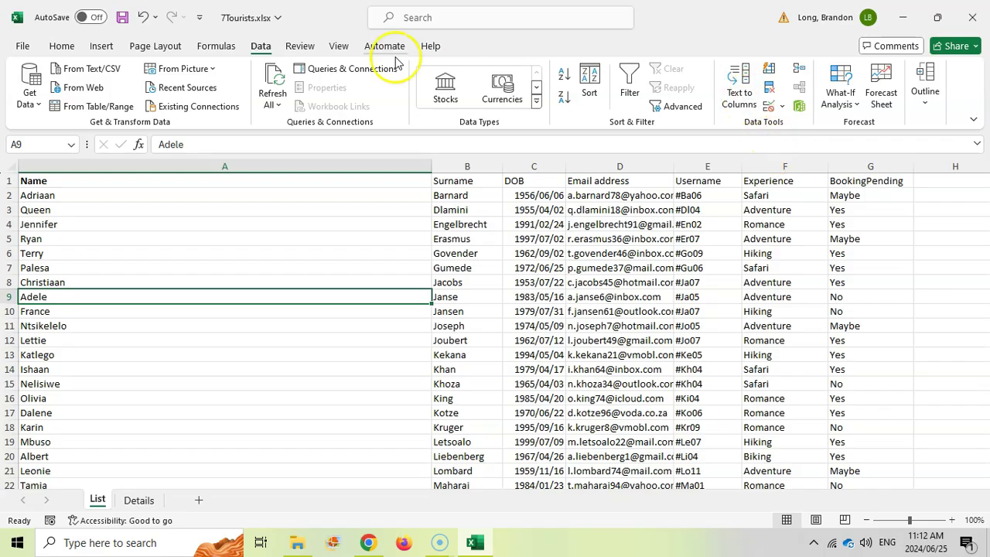
{"action": "left_click", "coordinate": [72, 183]}
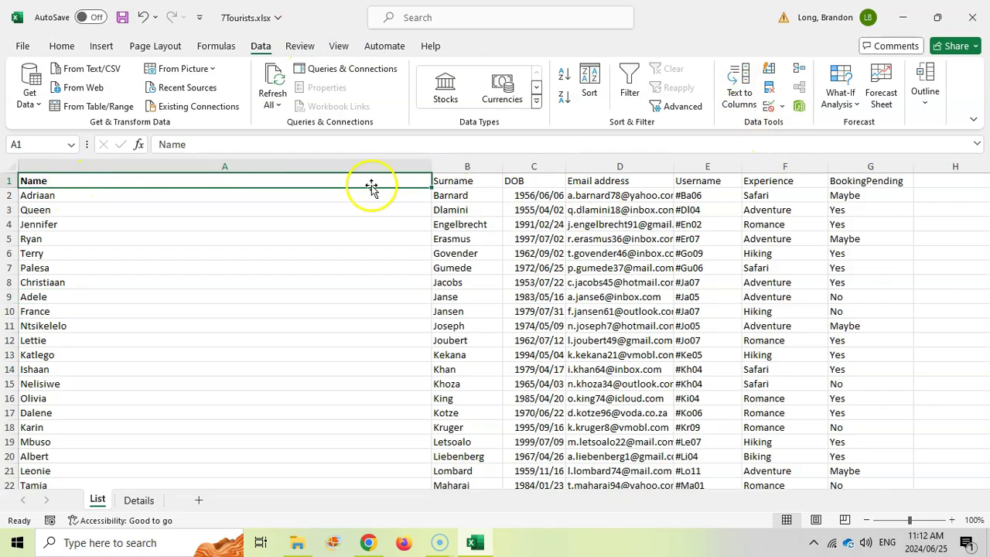
{"action": "double_click", "coordinate": [432, 167]}
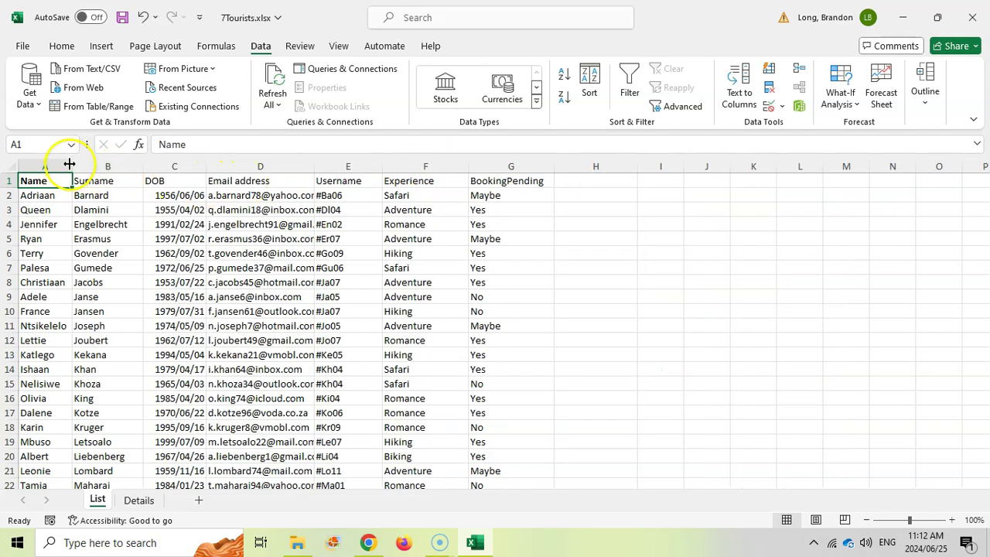
Check question 7.2.1 in the exam paper and set up a replacement of Maybe with No in column G of the List worksheet
{"action": "key", "text": "alt+Tab"}
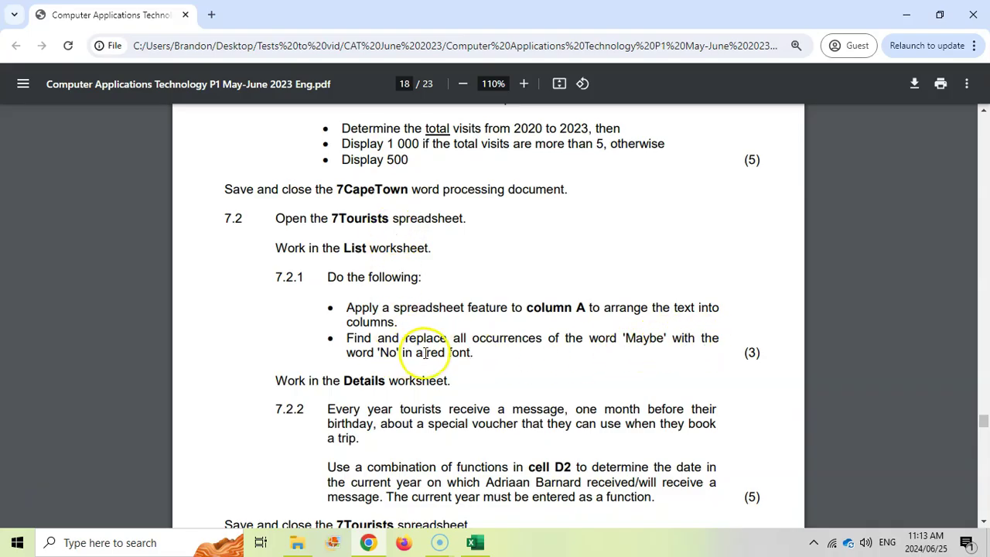
{"action": "left_click", "coordinate": [474, 543]}
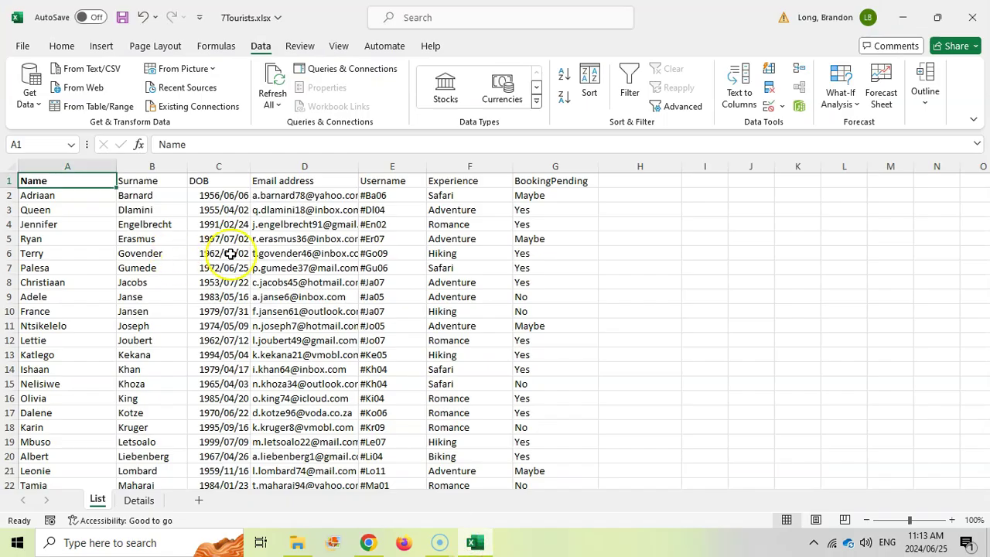
{"action": "left_click", "coordinate": [534, 200]}
{"action": "left_click", "coordinate": [562, 167]}
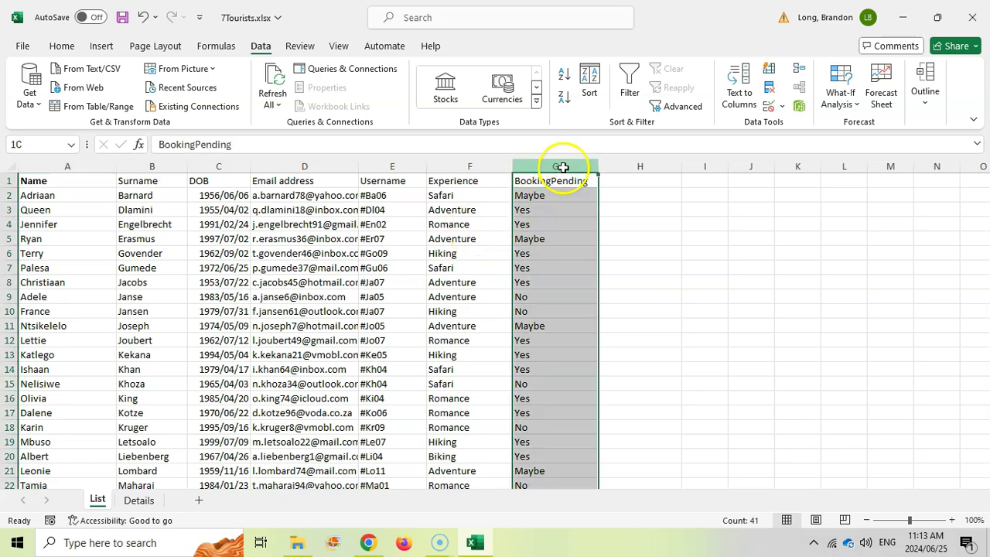
{"action": "left_click", "coordinate": [61, 46]}
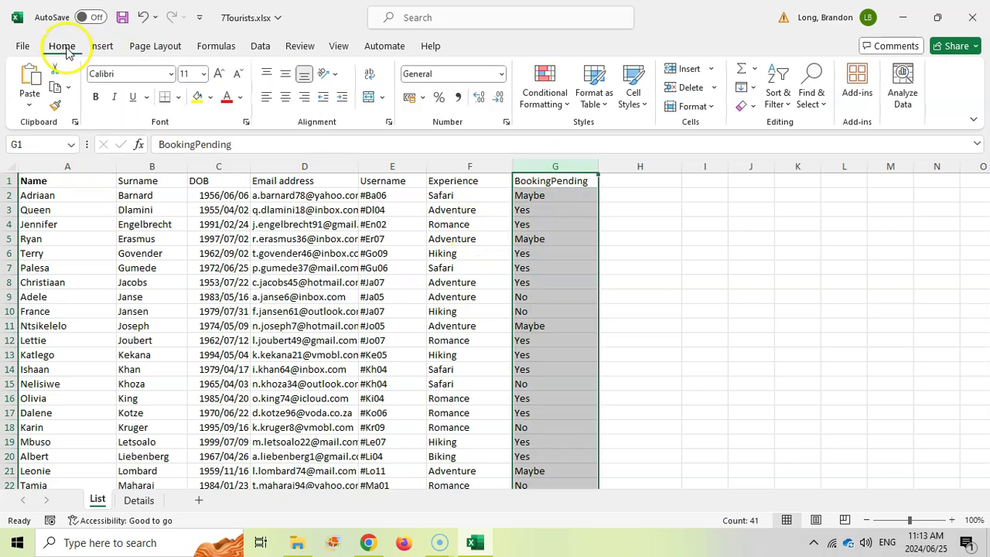
{"action": "left_click", "coordinate": [812, 99]}
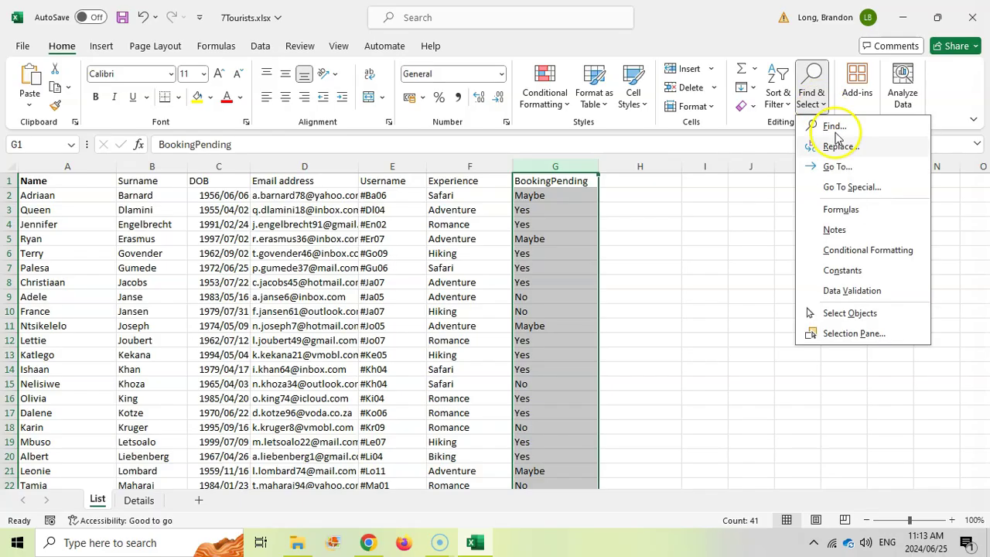
{"action": "left_click", "coordinate": [841, 147]}
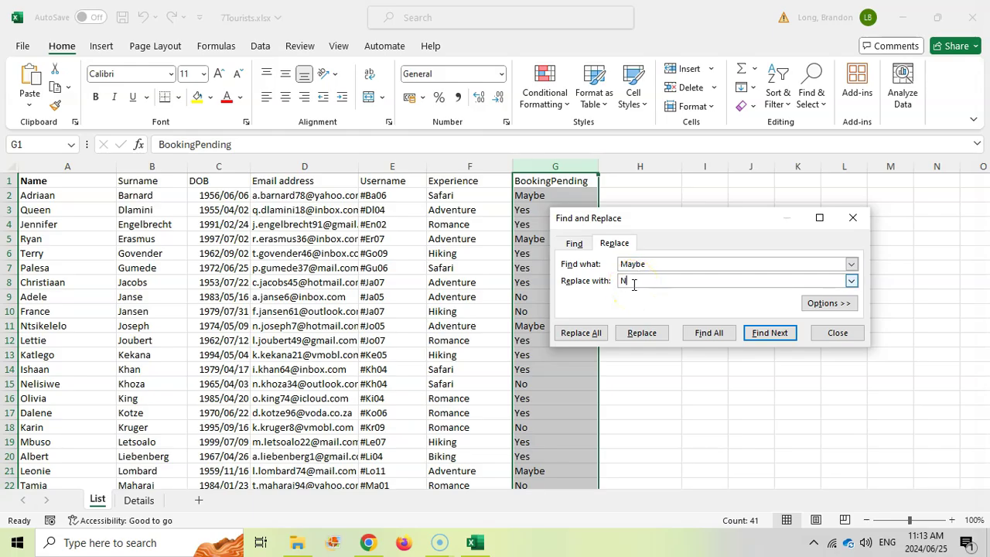
{"action": "key", "text": "alt+Tab"}
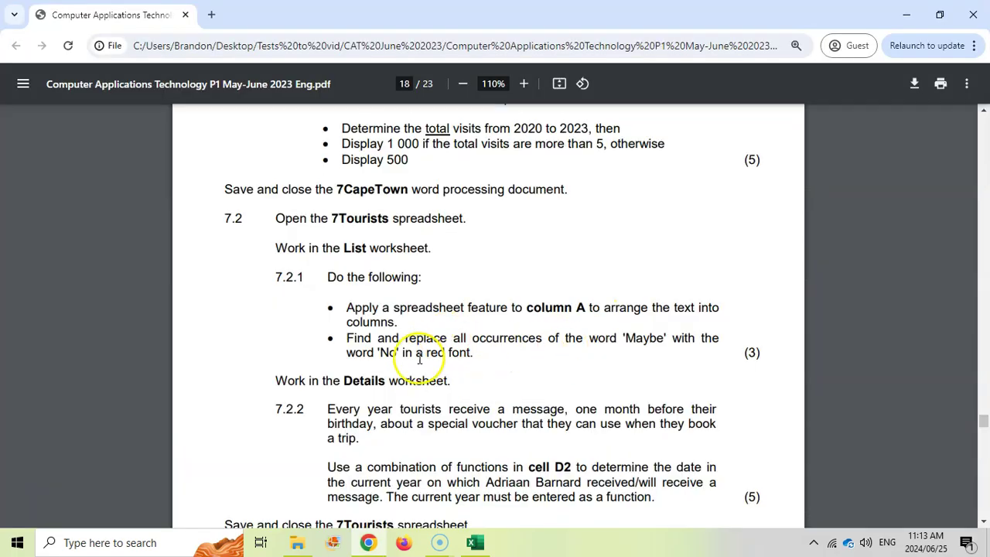
{"action": "left_click", "coordinate": [479, 544]}
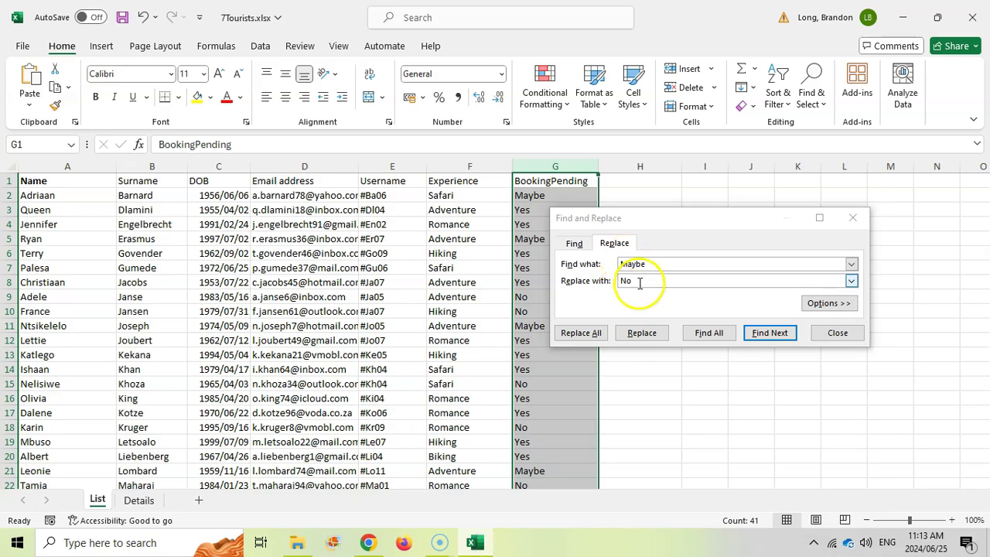
{"action": "left_click", "coordinate": [622, 282]}
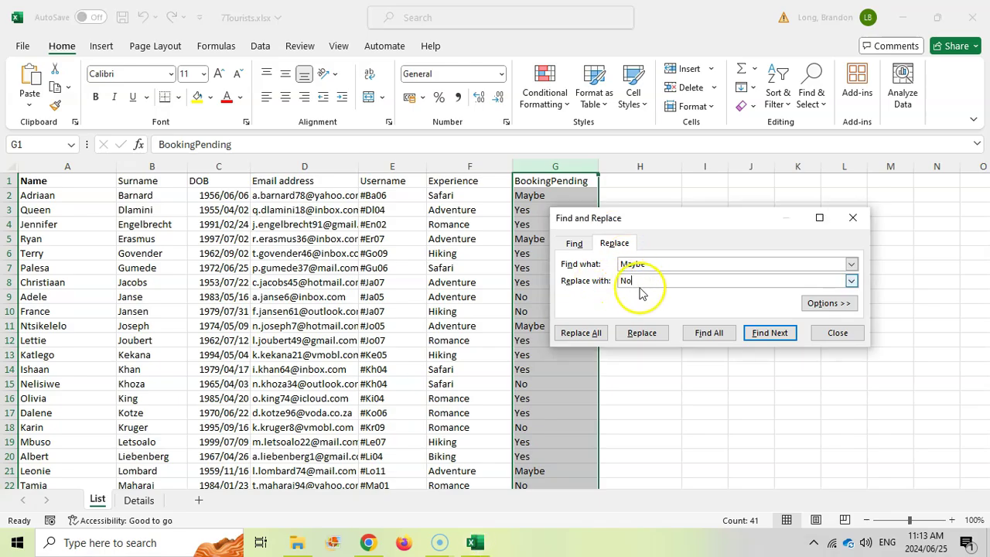
Set the replacement text's format to a red font colour in Find and Replace
{"action": "left_click", "coordinate": [828, 302]}
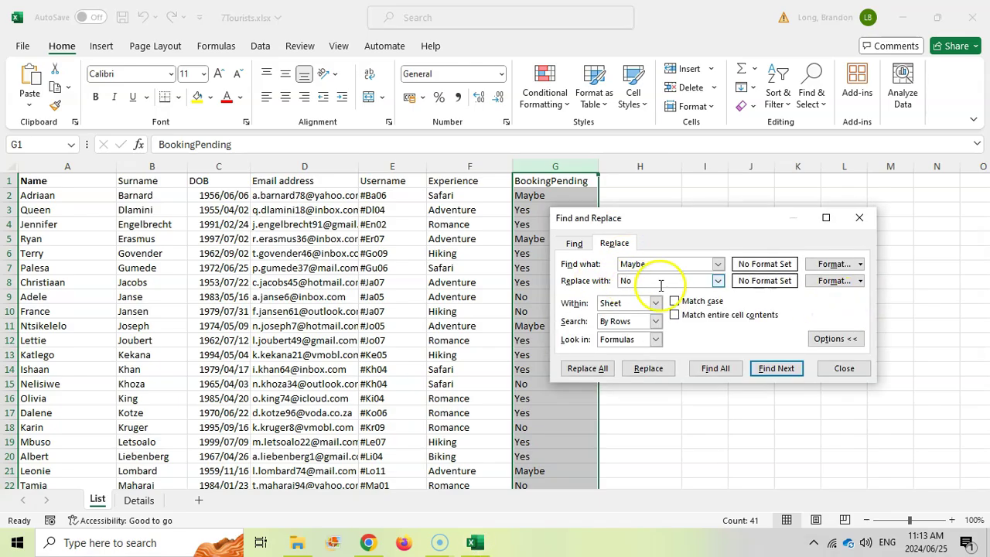
{"action": "left_click", "coordinate": [862, 281]}
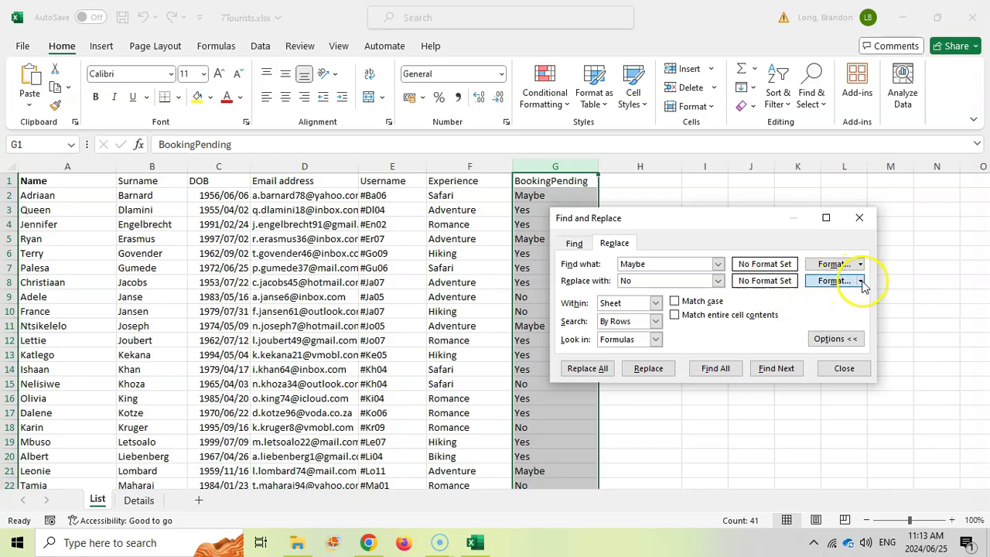
{"action": "left_click", "coordinate": [856, 301]}
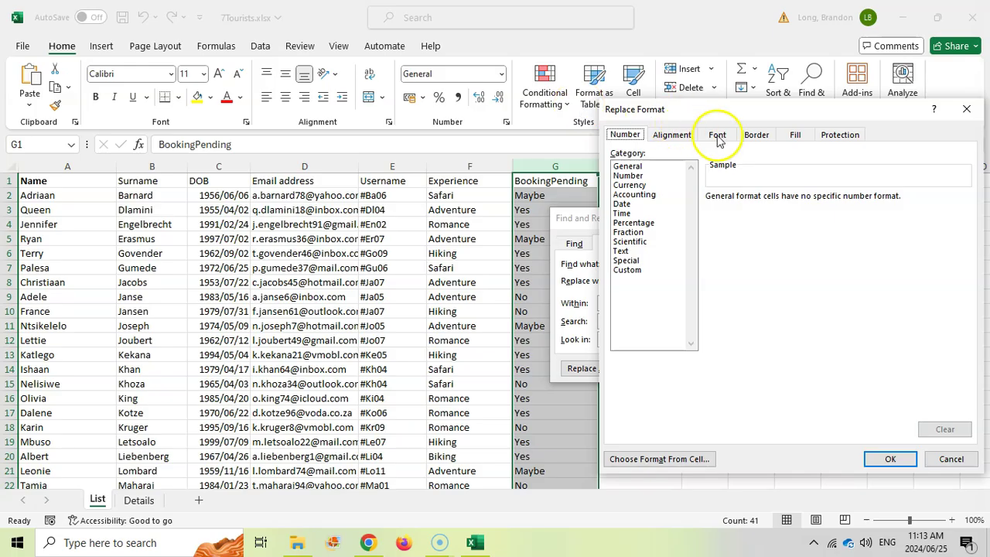
{"action": "left_click", "coordinate": [716, 136]}
{"action": "left_click", "coordinate": [889, 255]}
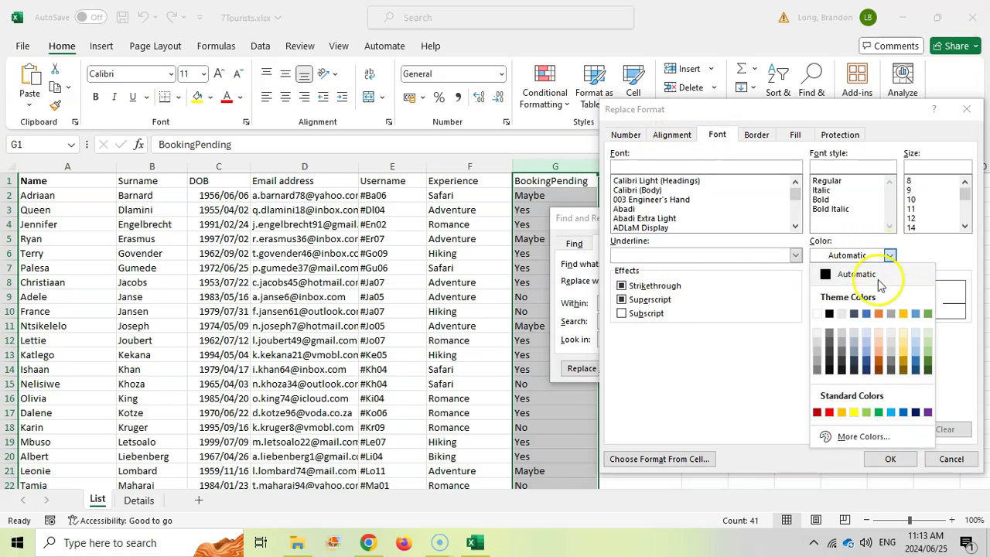
{"action": "left_click", "coordinate": [829, 412]}
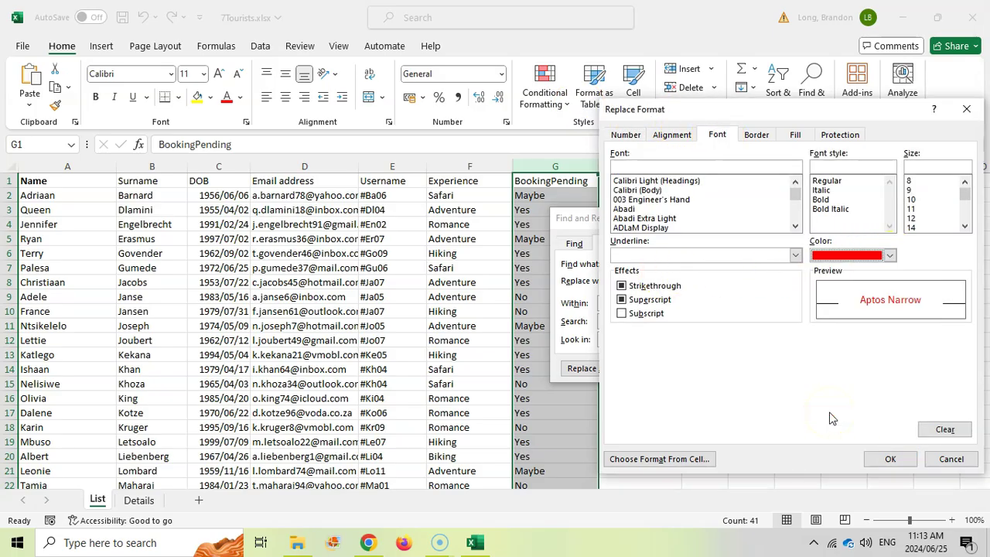
{"action": "left_click", "coordinate": [890, 458]}
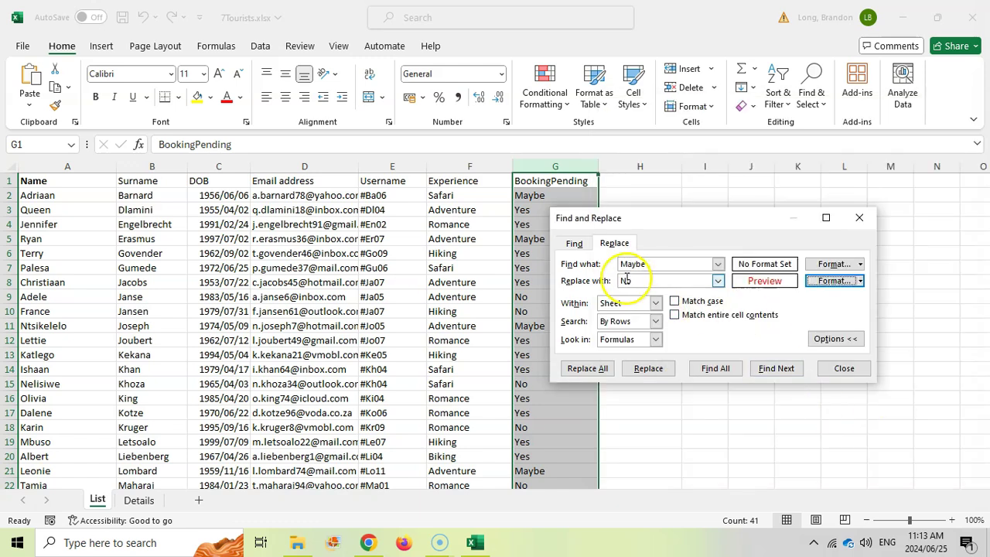
Replace all occurrences of Maybe in the BookingPending column, check the column, and close Find and Replace
{"action": "left_click", "coordinate": [587, 369]}
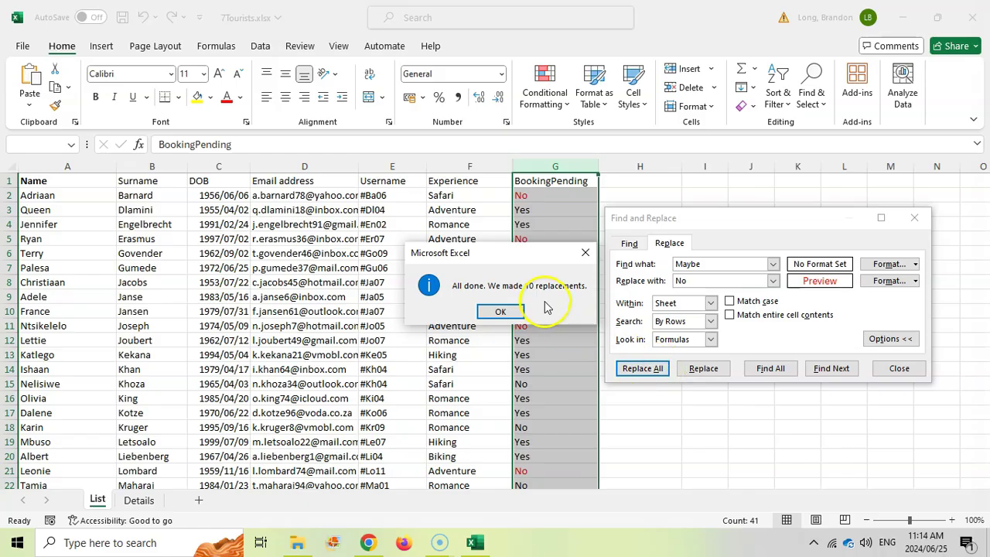
{"action": "left_click", "coordinate": [501, 313]}
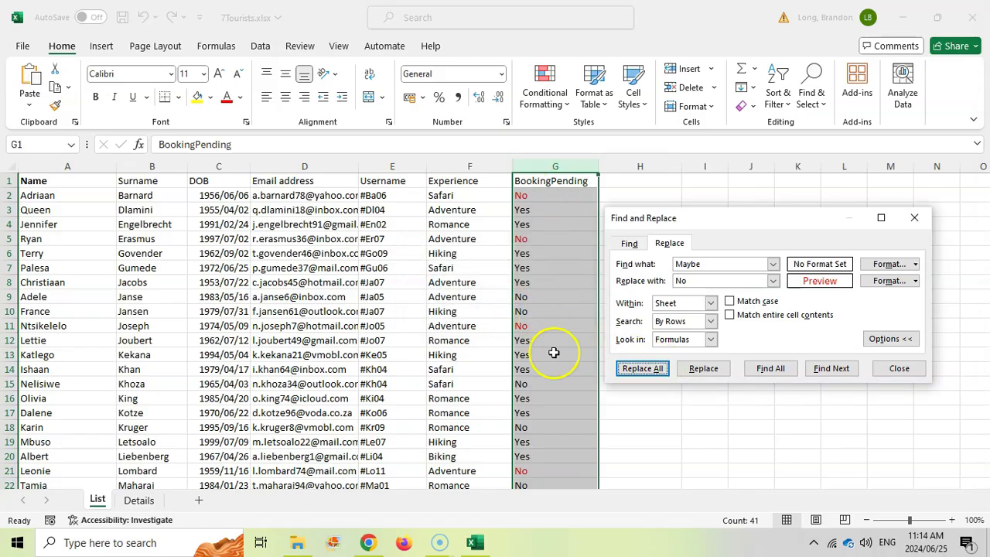
{"action": "scroll", "coordinate": [553, 352], "scroll_direction": "down", "scroll_amount": 5}
{"action": "scroll", "coordinate": [553, 353], "scroll_direction": "up", "scroll_amount": 3}
{"action": "left_click", "coordinate": [898, 368]}
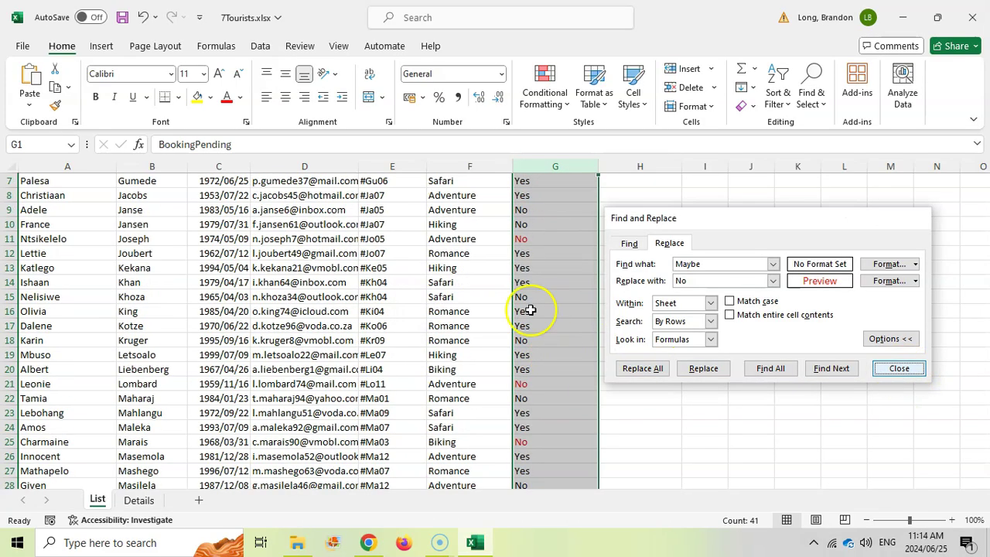
Read question 7.2.2 in the exam paper, open the Details worksheet in Excel, and examine the DOB and Alert Date cells in row 2
{"action": "key", "text": "alt+Tab"}
{"action": "scroll", "coordinate": [471, 379], "scroll_direction": "down", "scroll_amount": 2}
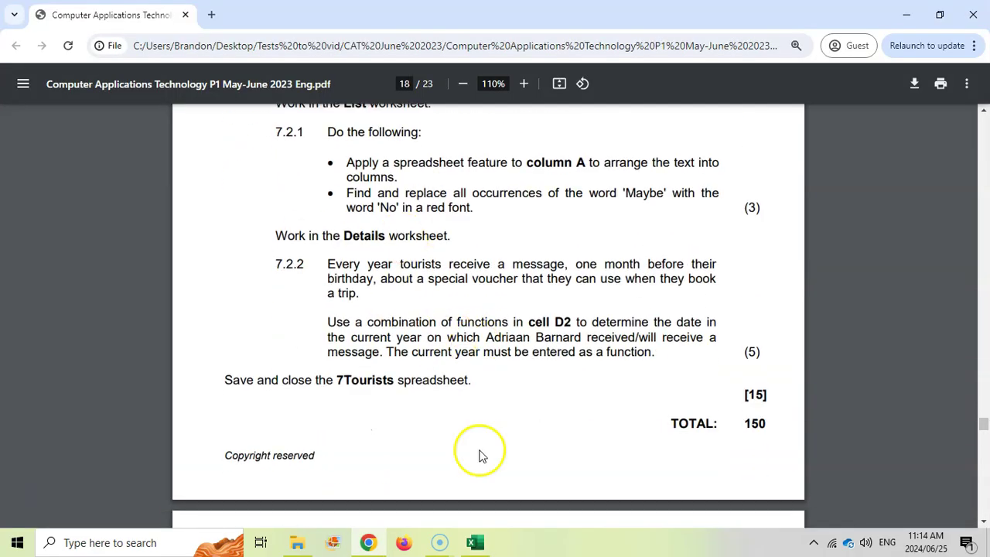
{"action": "left_click", "coordinate": [473, 542]}
{"action": "left_click", "coordinate": [139, 498]}
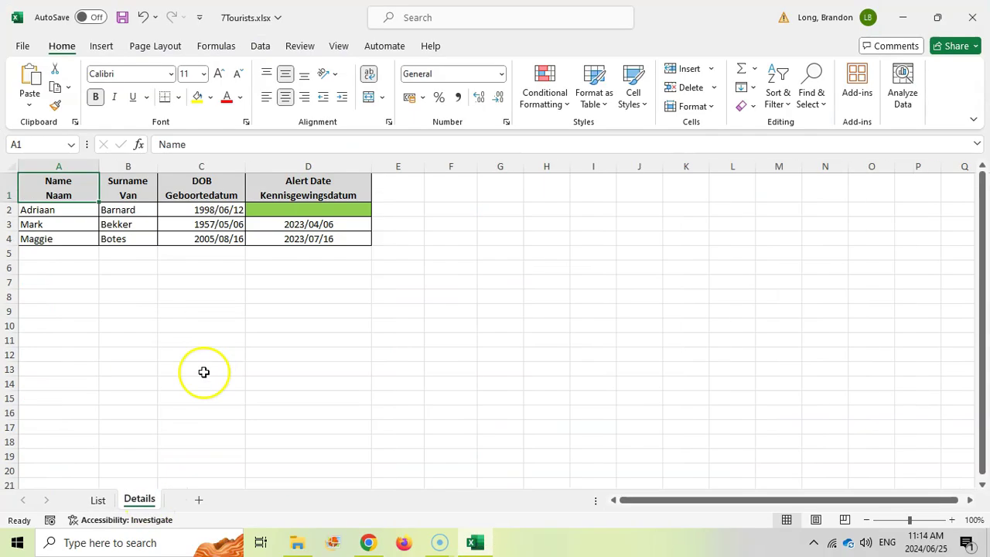
{"action": "key", "text": "alt+Tab"}
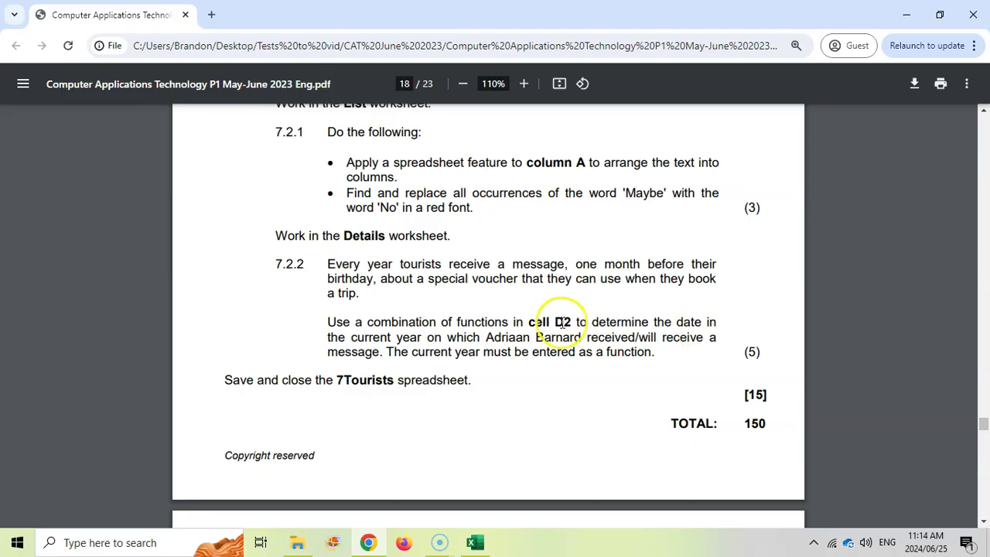
{"action": "left_click", "coordinate": [475, 544]}
{"action": "left_click", "coordinate": [308, 210]}
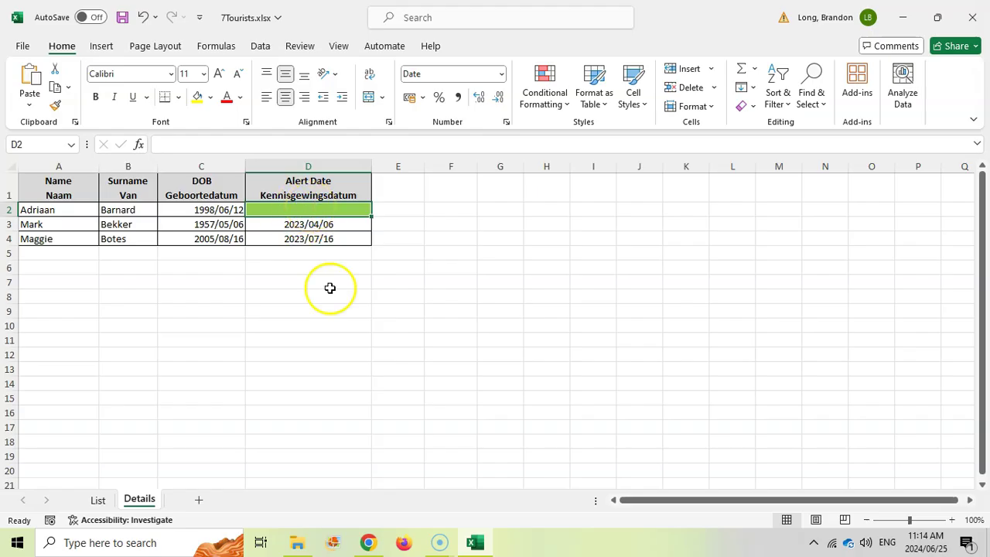
{"action": "left_click", "coordinate": [209, 209]}
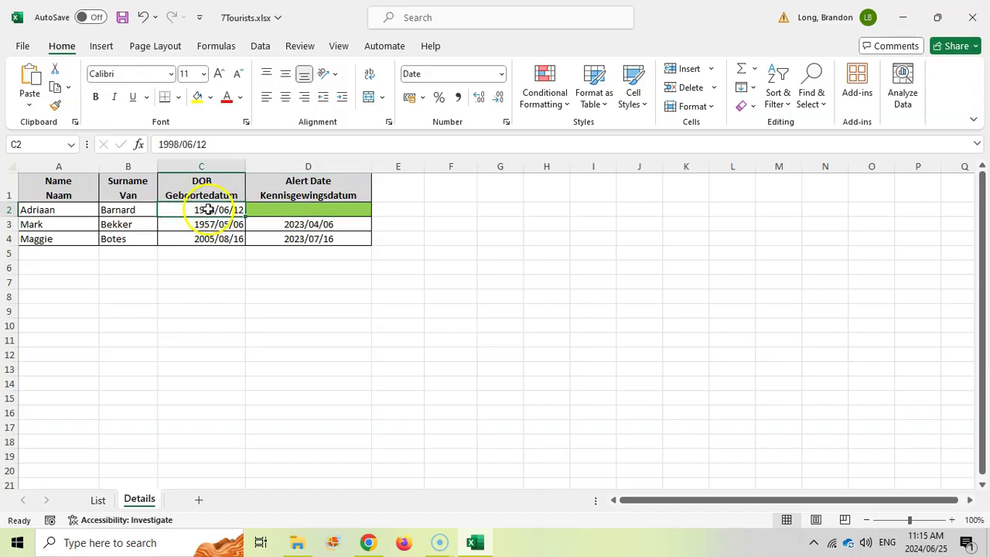
{"action": "left_click", "coordinate": [303, 209]}
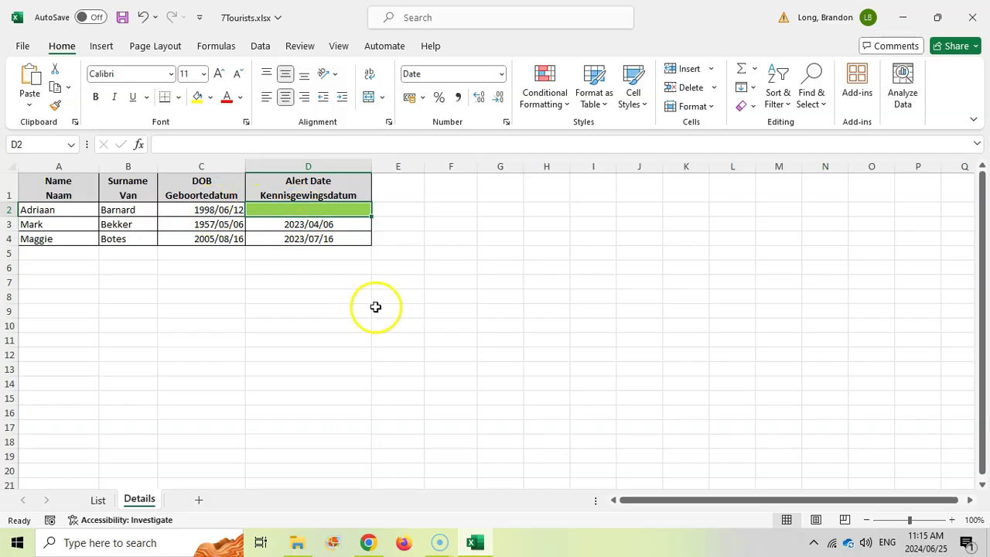
{"action": "left_click", "coordinate": [366, 280]}
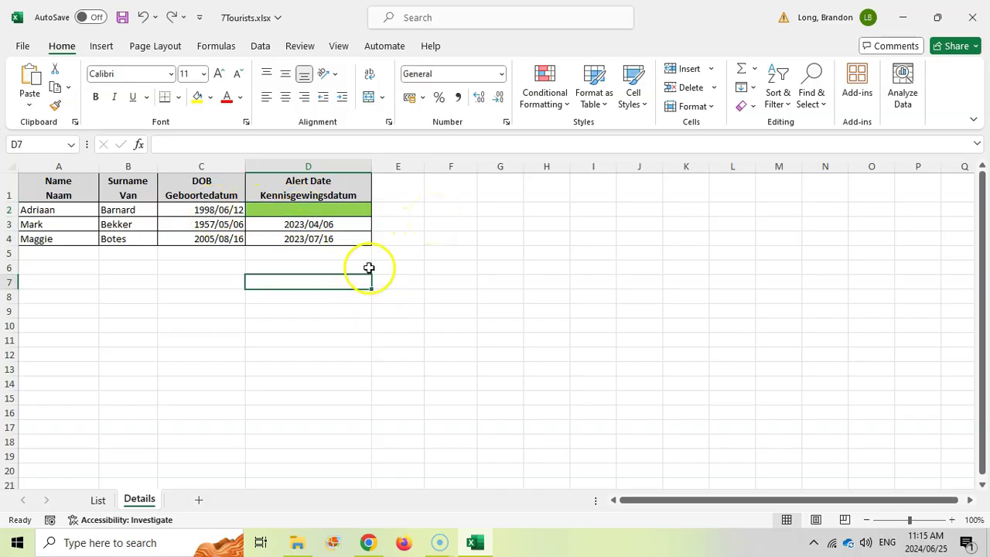
Enter the formula =TODAY() in cell F2 of the Details worksheet
{"action": "left_click", "coordinate": [459, 215]}
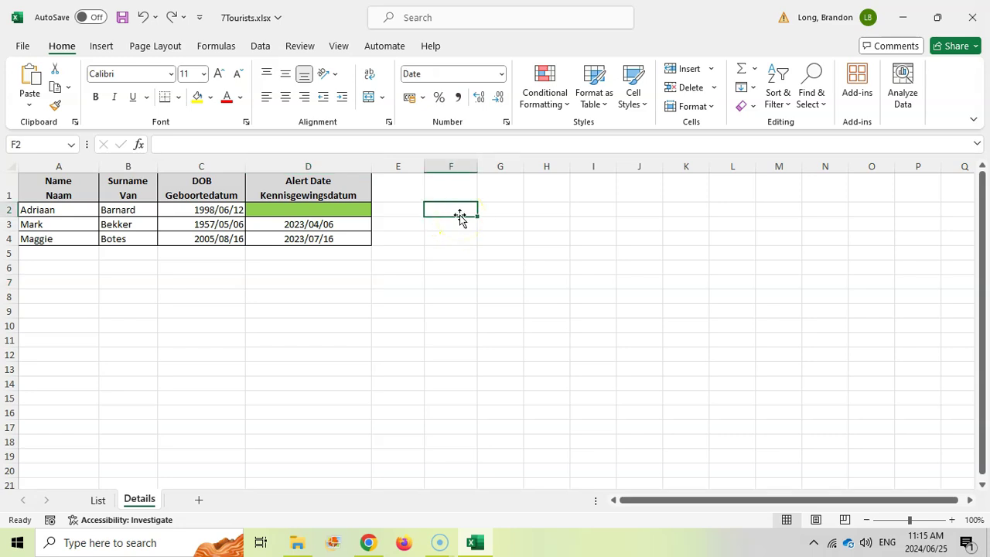
{"action": "type", "text": "=DATE("}
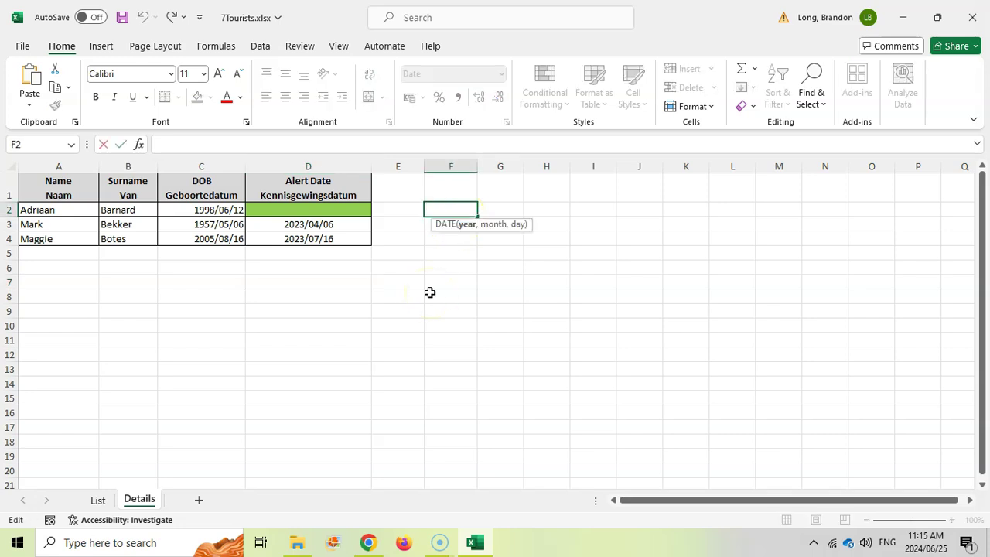
{"action": "key", "text": "BackSpace"}
{"action": "key", "text": "BackSpace"}
{"action": "key", "text": "BackSpace"}
{"action": "key", "text": "BackSpace"}
{"action": "key", "text": "BackSpace"}
{"action": "type", "text": "today()"}
{"action": "key", "text": "Return"}
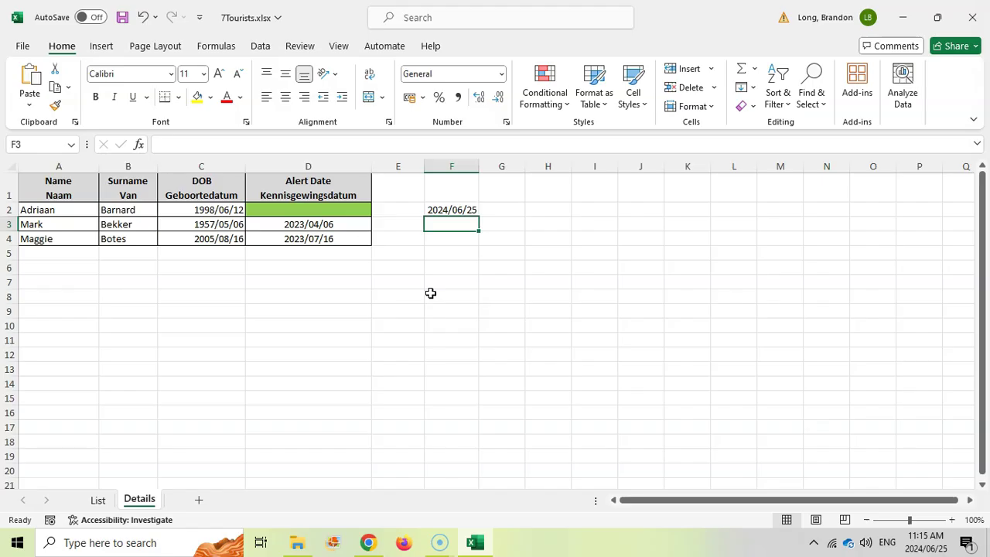
Extract the current year into cell G2 with the YEAR function referencing F2
{"action": "left_click", "coordinate": [465, 210]}
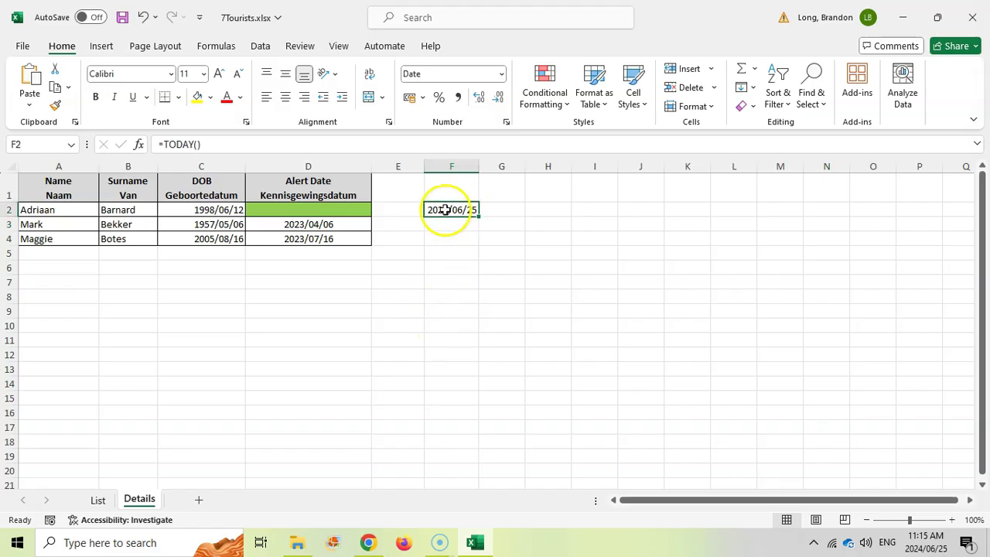
{"action": "left_click", "coordinate": [501, 209]}
{"action": "type", "text": "=YEAR("}
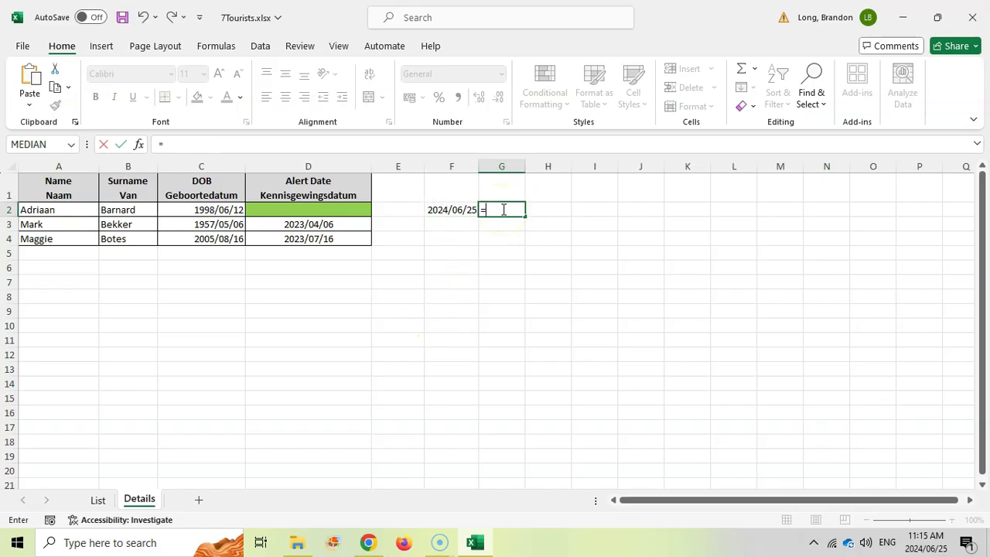
{"action": "left_click", "coordinate": [441, 208]}
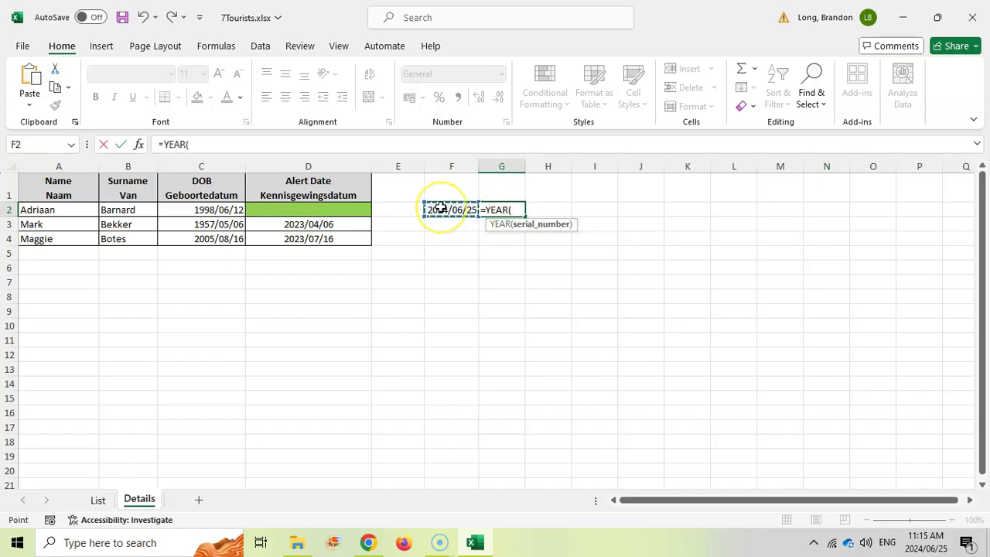
{"action": "key", "text": "Return"}
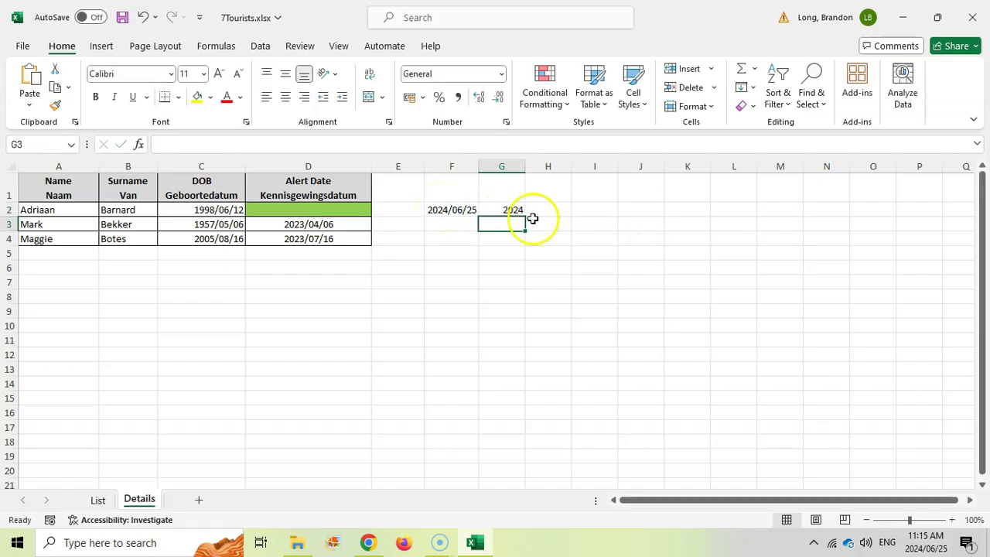
Add the headings Year in cell G1 and Month in cell H1
{"action": "left_click", "coordinate": [507, 208]}
{"action": "left_click", "coordinate": [289, 210]}
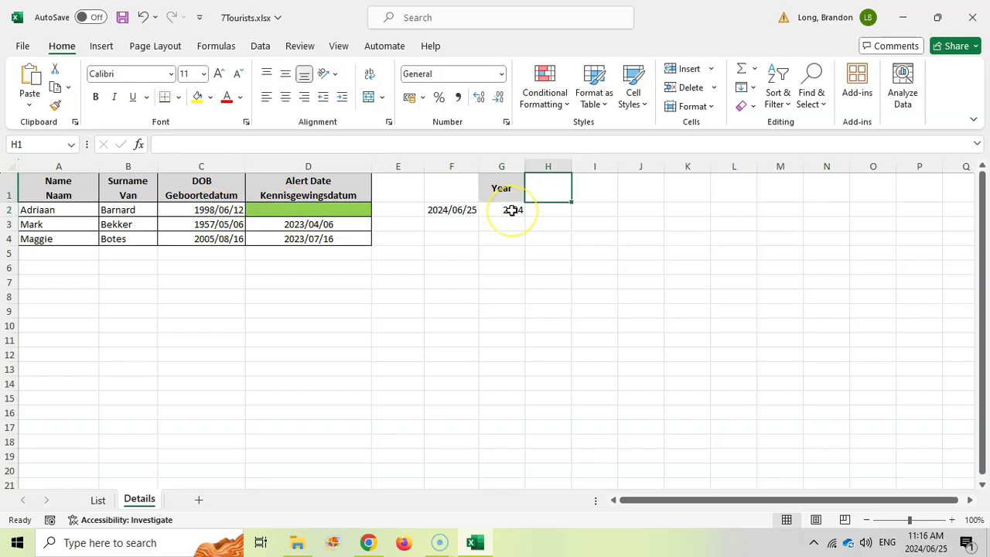
{"action": "type", "text": "Month"}
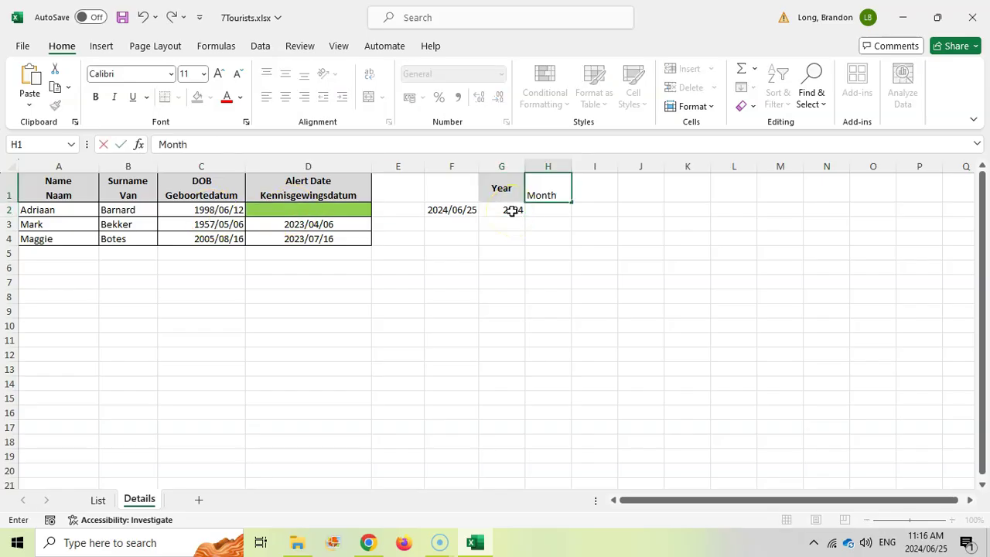
{"action": "key", "text": "Return"}
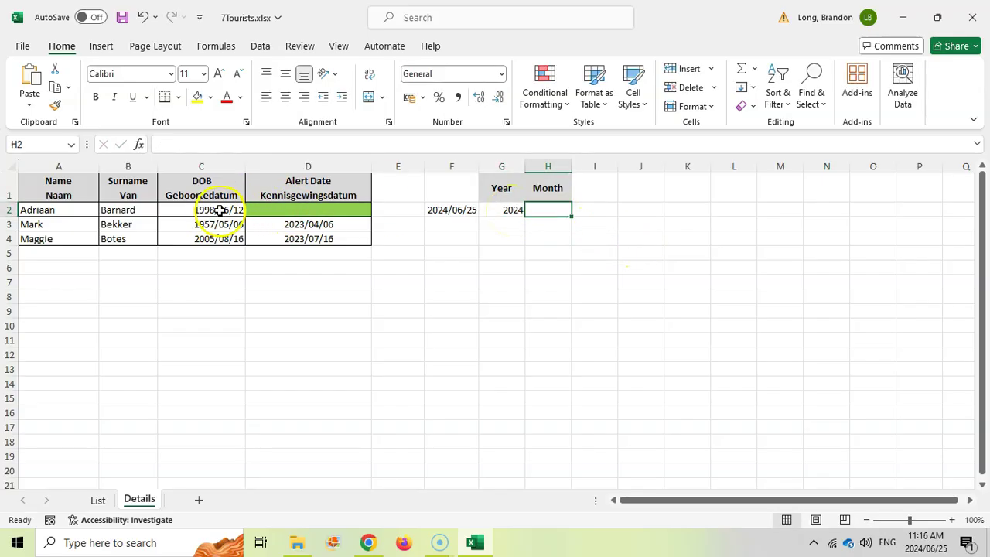
Extract the birth month into cell H2 with the MONTH function referencing C2
{"action": "left_click", "coordinate": [221, 211]}
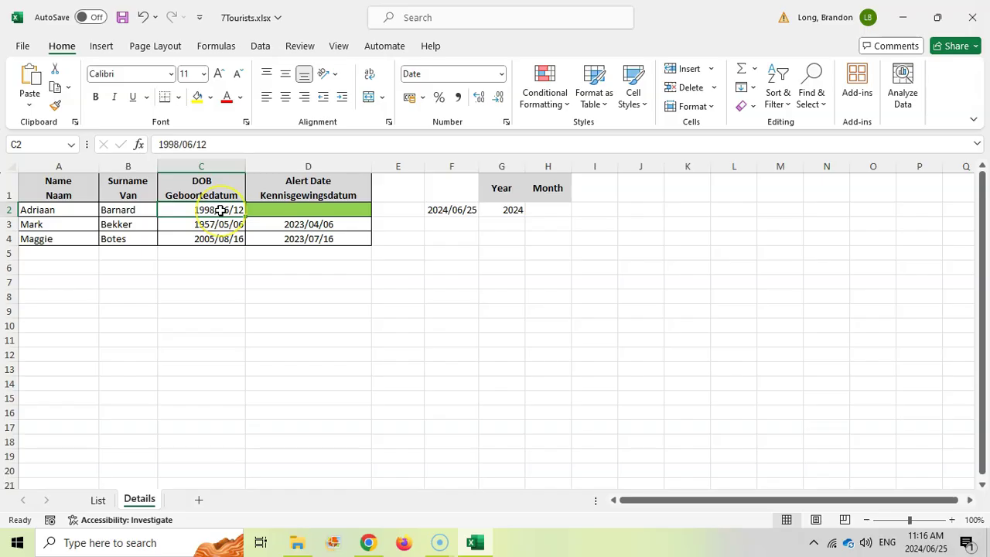
{"action": "left_click", "coordinate": [558, 209]}
{"action": "type", "text": "=MONTH("}
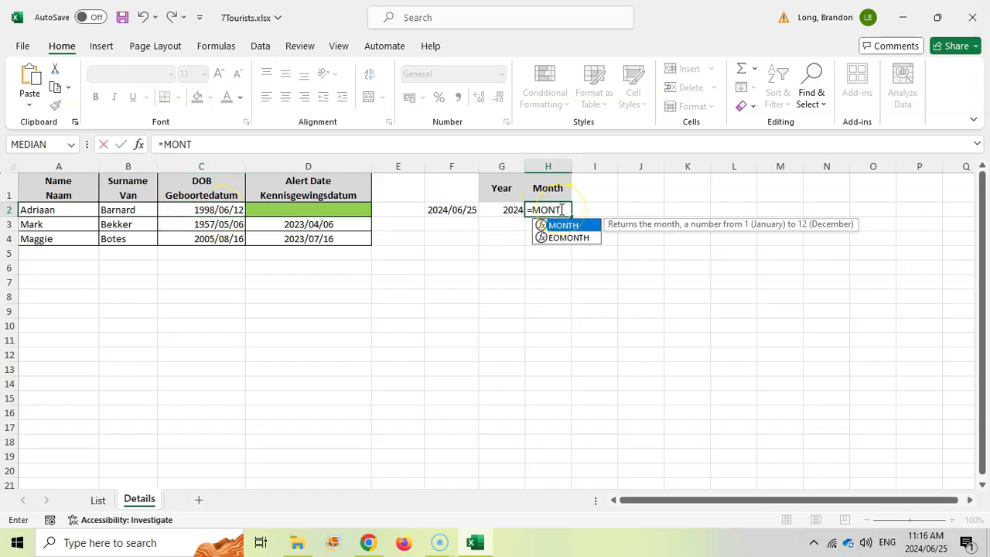
{"action": "left_click", "coordinate": [211, 210]}
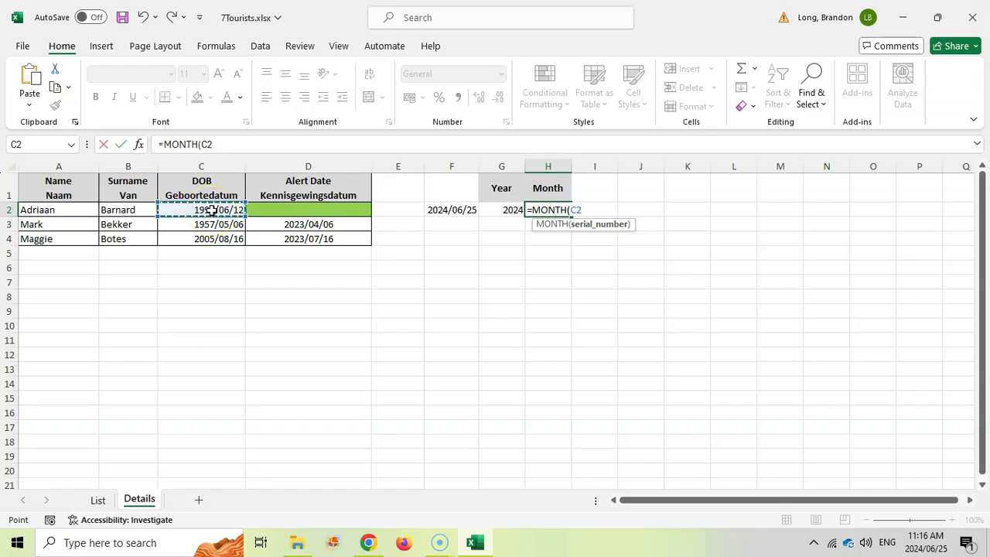
{"action": "key", "text": "Return"}
Subtract 1 from the MONTH formula in cell H2 so that it reads =MONTH(C2)-1
{"action": "left_click", "coordinate": [549, 211]}
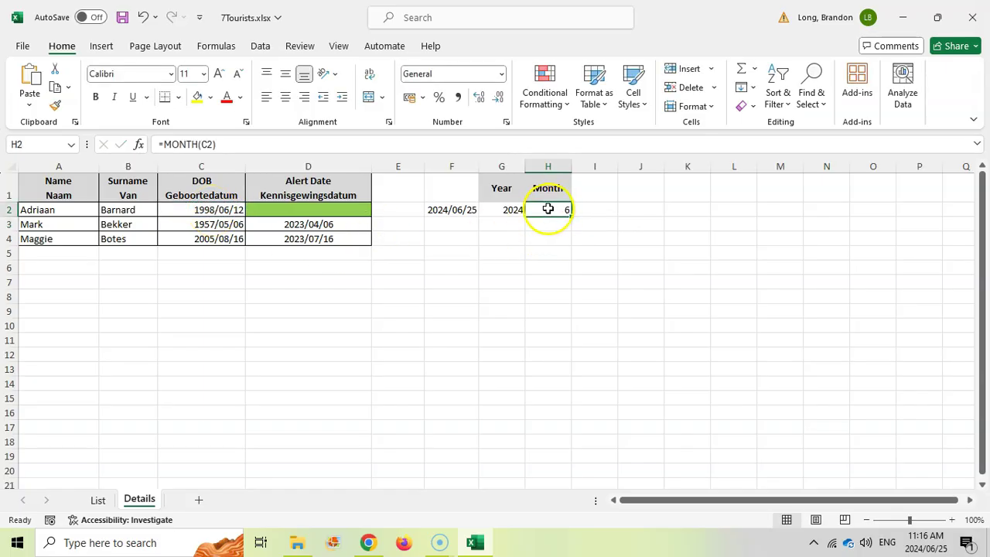
{"action": "left_click", "coordinate": [307, 145]}
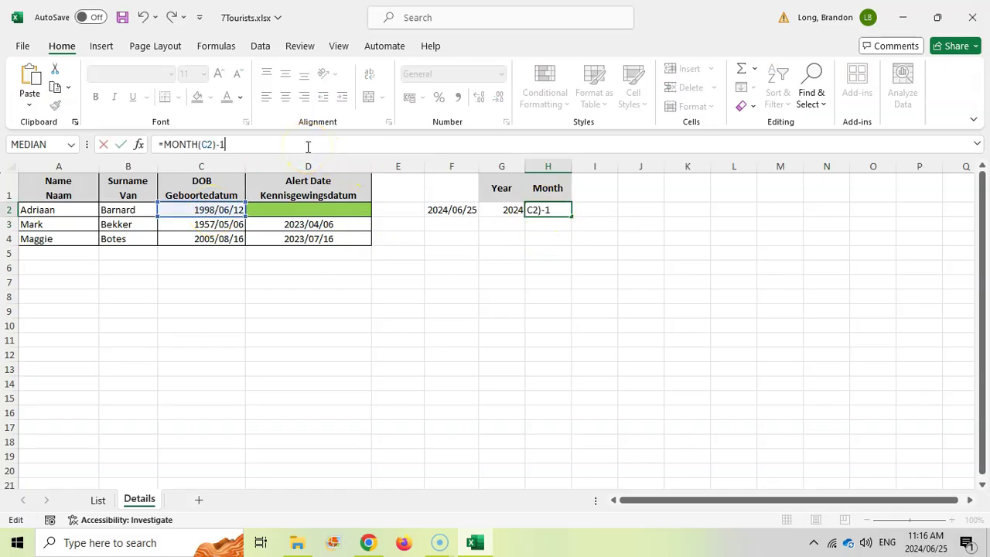
{"action": "type", "text": "-1"}
{"action": "key", "text": "Return"}
Format cell H2 as Number without decimal places
{"action": "left_click", "coordinate": [546, 211]}
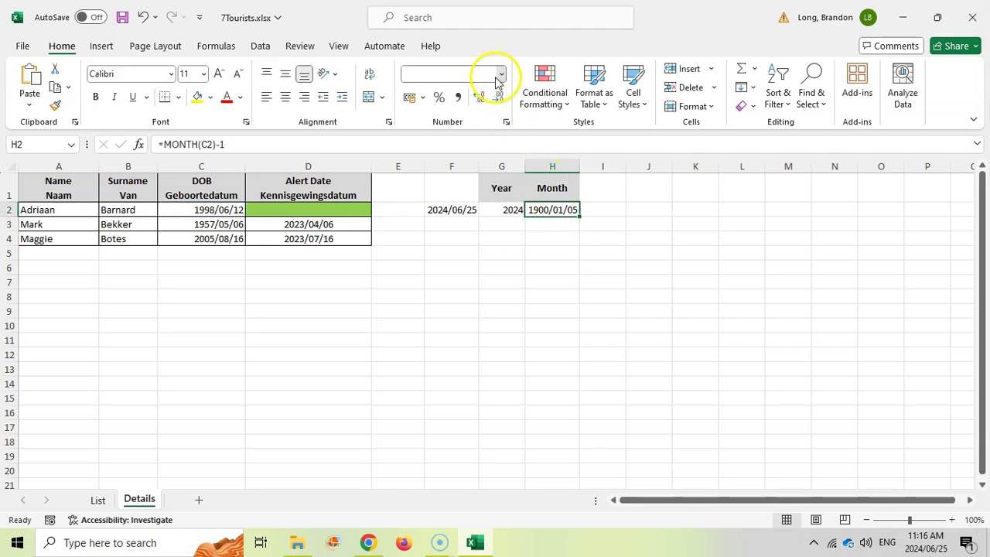
{"action": "left_click", "coordinate": [500, 75]}
{"action": "left_click", "coordinate": [463, 136]}
{"action": "double_click", "coordinate": [501, 98]}
Add the heading Day in cell I1 and extract the birth day into I2 with the DAY function referencing C2
{"action": "left_click", "coordinate": [219, 209]}
{"action": "left_click", "coordinate": [599, 188]}
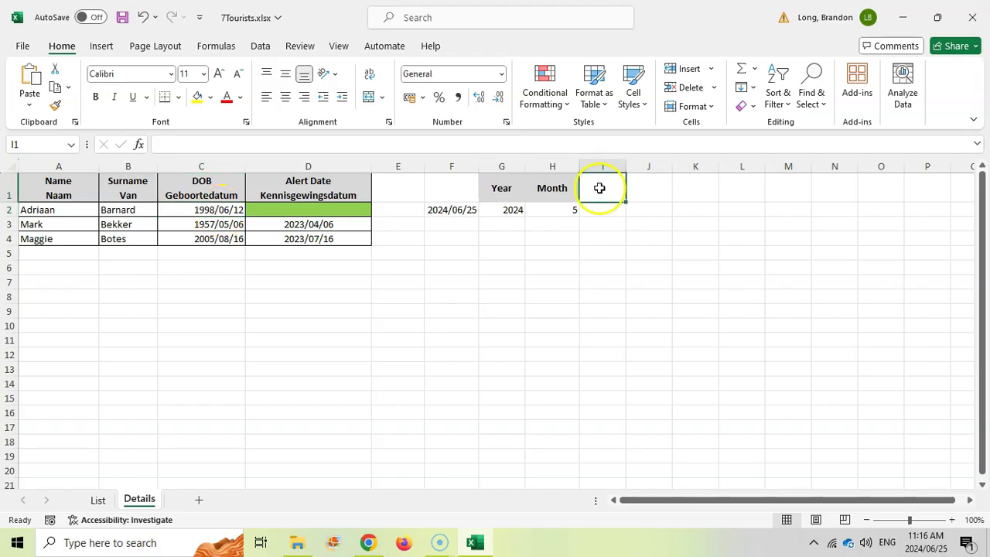
{"action": "type", "text": "Day"}
{"action": "key", "text": "Return"}
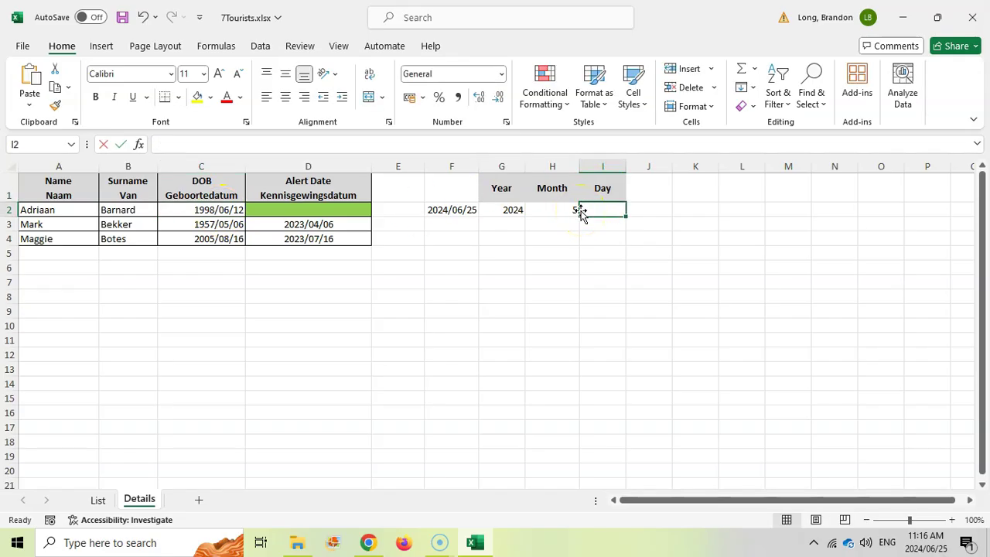
{"action": "type", "text": "=DAY("}
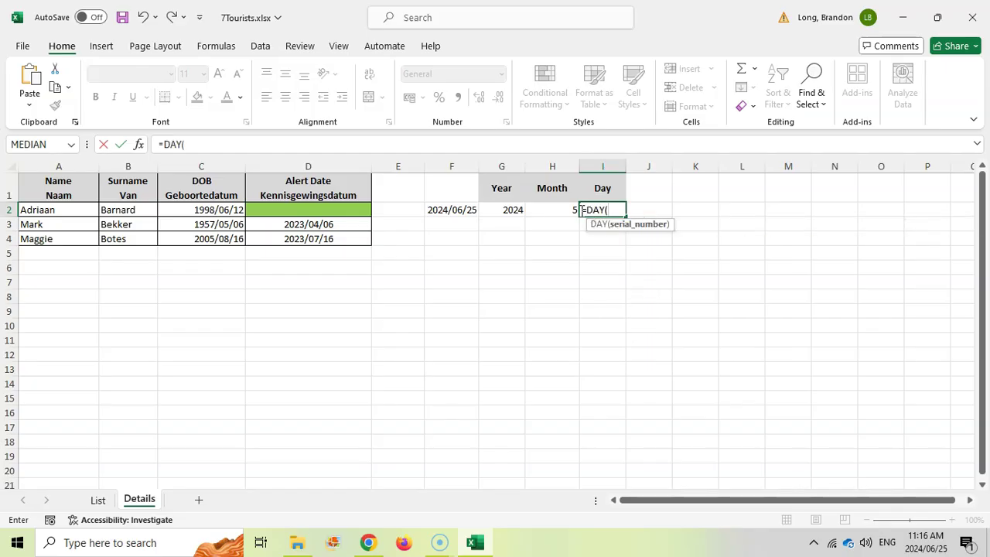
{"action": "left_click", "coordinate": [229, 209]}
{"action": "key", "text": "Return"}
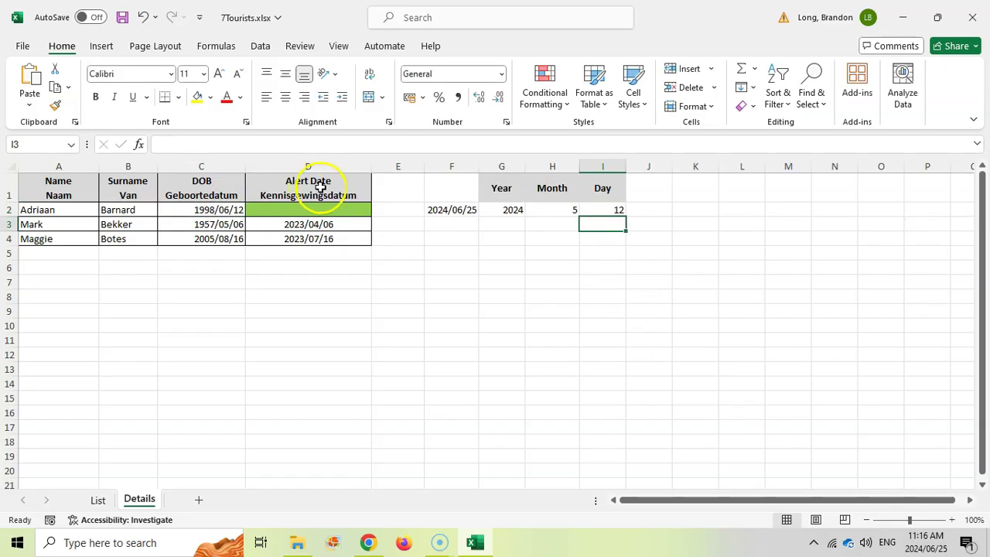
Examine the existing alert dates in D3:D4 and the Year and Day helper cells in row 2
{"action": "left_click_drag", "start_coordinate": [287, 224], "coordinate": [287, 242]}
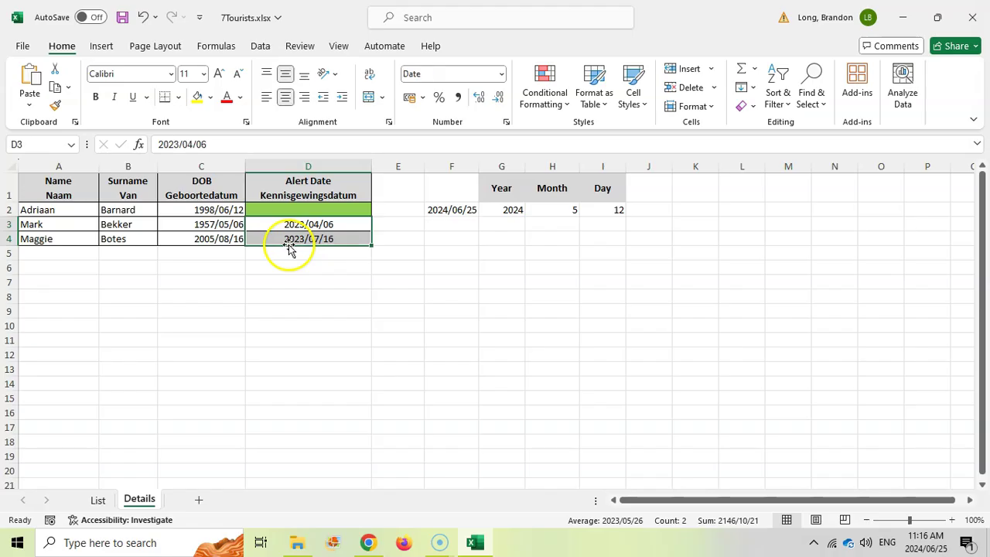
{"action": "left_click", "coordinate": [507, 208]}
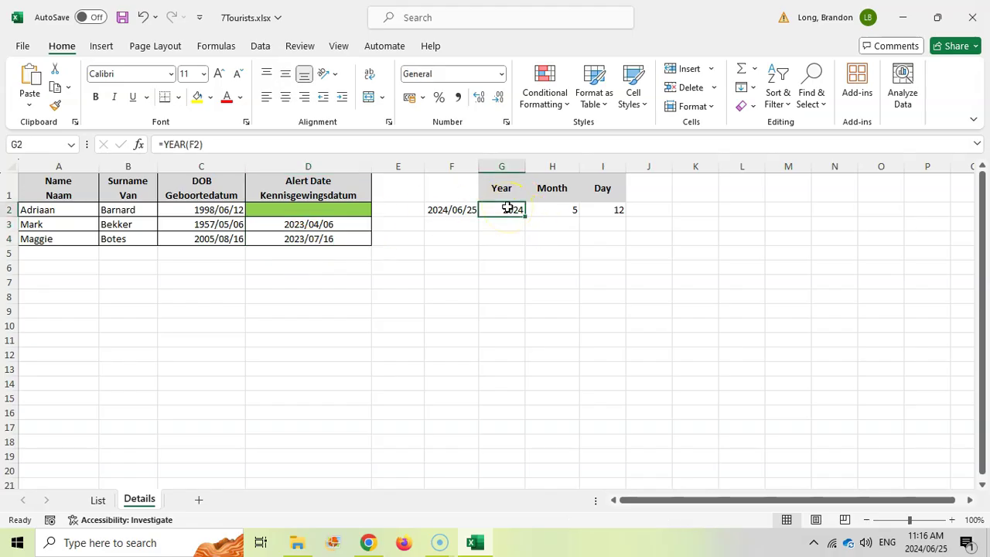
{"action": "left_click", "coordinate": [297, 207]}
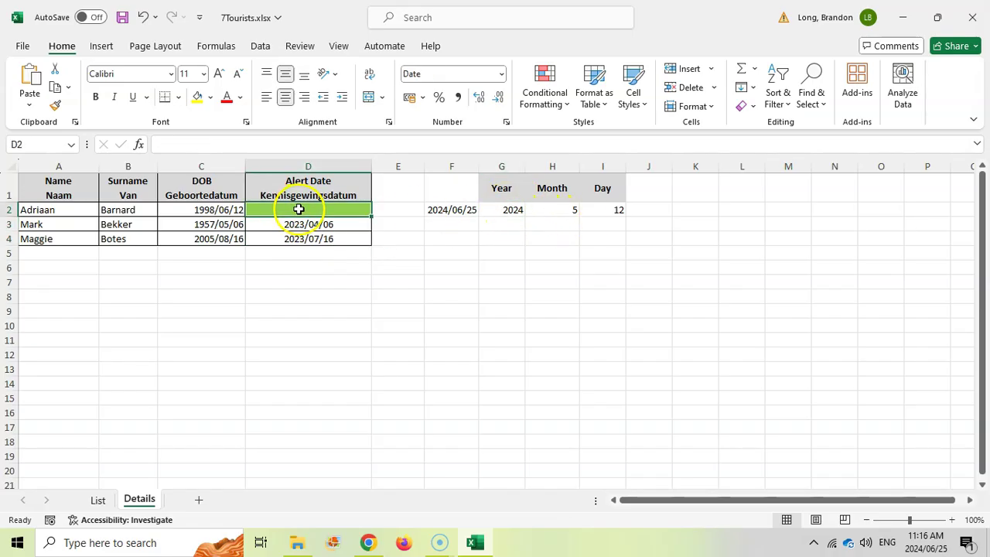
{"action": "left_click", "coordinate": [445, 209]}
{"action": "left_click", "coordinate": [515, 209]}
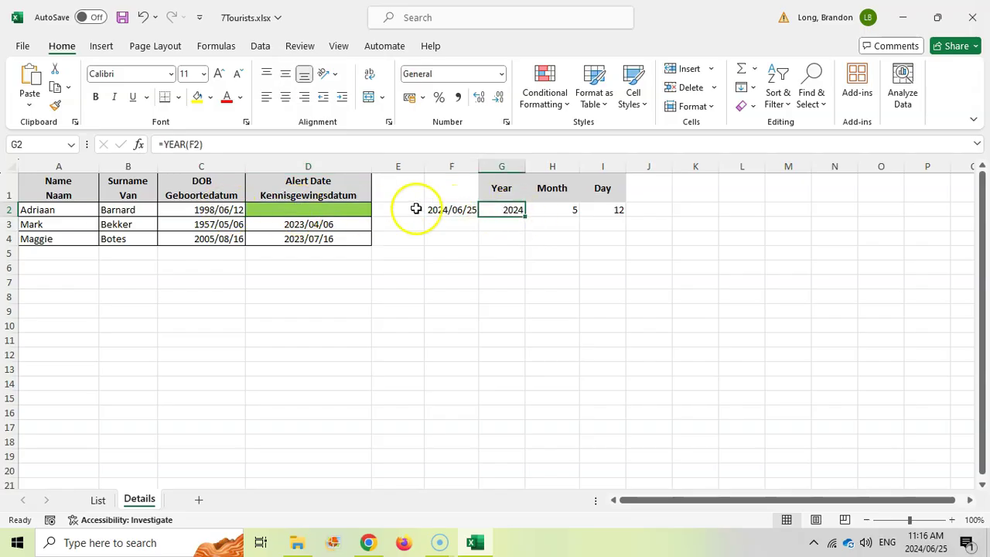
{"action": "left_click", "coordinate": [623, 212]}
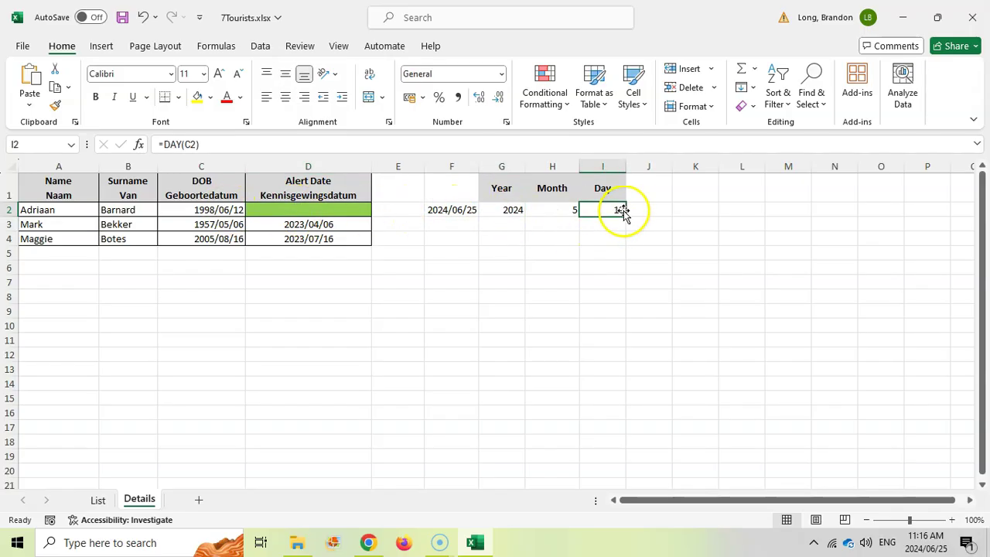
Build the alert date in cell D2 with the DATE function, using G2 as year, H2 as month and I2 as day
{"action": "left_click", "coordinate": [265, 211]}
{"action": "type", "text": "=DATE("}
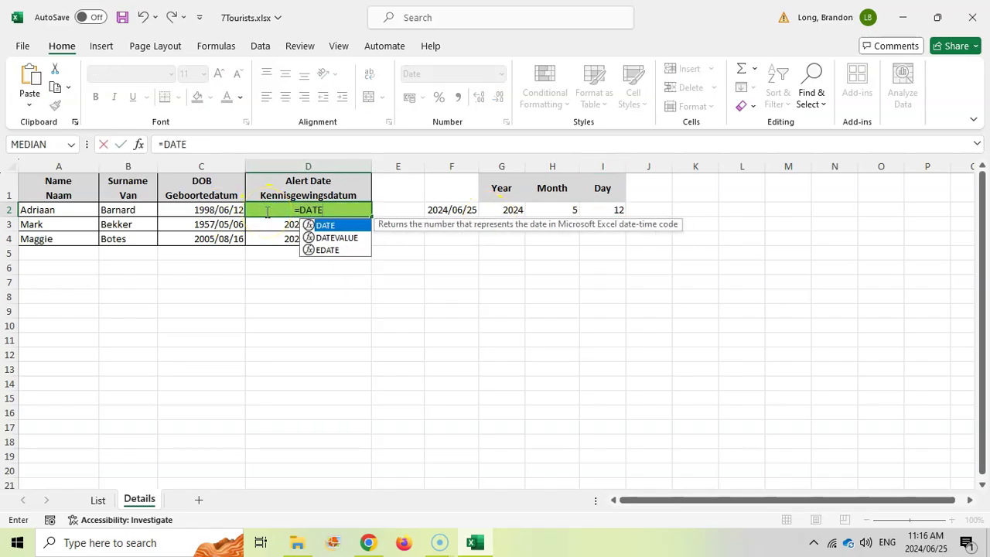
{"action": "left_click", "coordinate": [506, 210]}
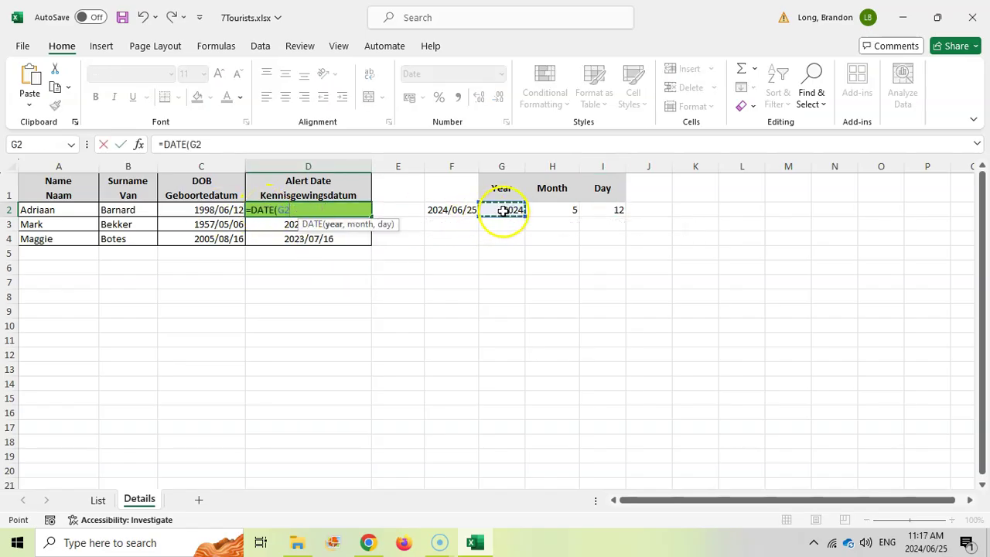
{"action": "type", "text": ","}
{"action": "left_click", "coordinate": [554, 209]}
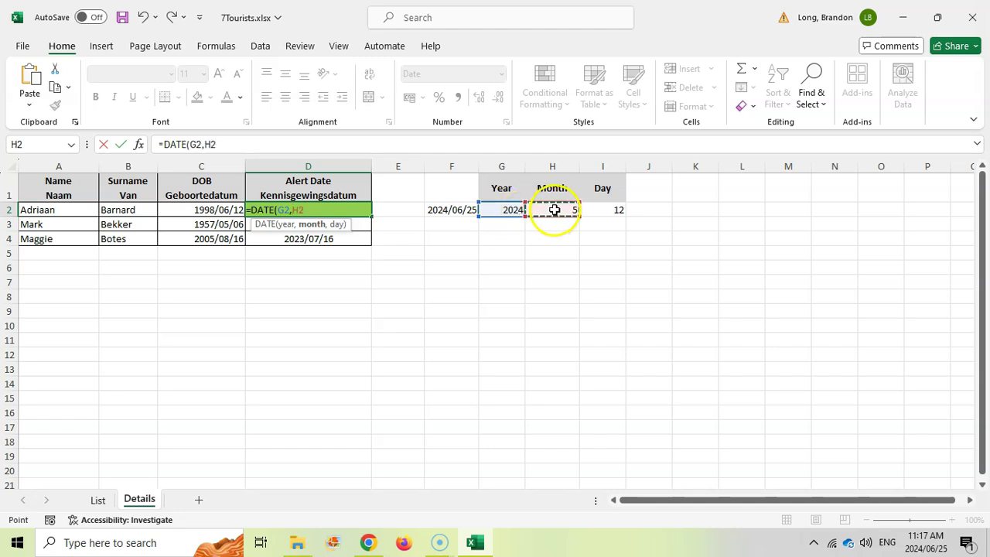
{"action": "type", "text": ","}
{"action": "left_click", "coordinate": [617, 209]}
{"action": "key", "text": "Return"}
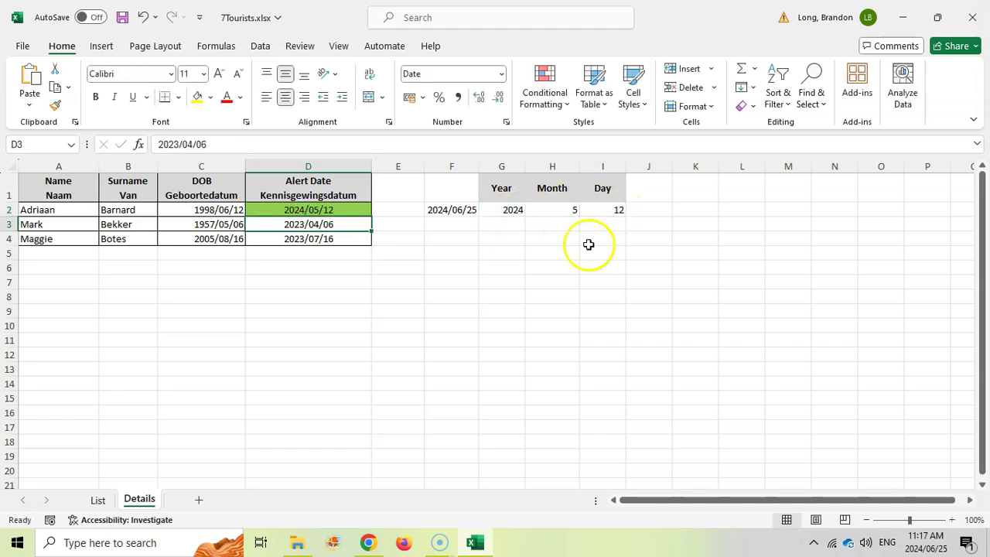
Replace the G2 reference in the DATE formula of cell D2 with YEAR( TODAY() )
{"action": "left_click", "coordinate": [325, 209]}
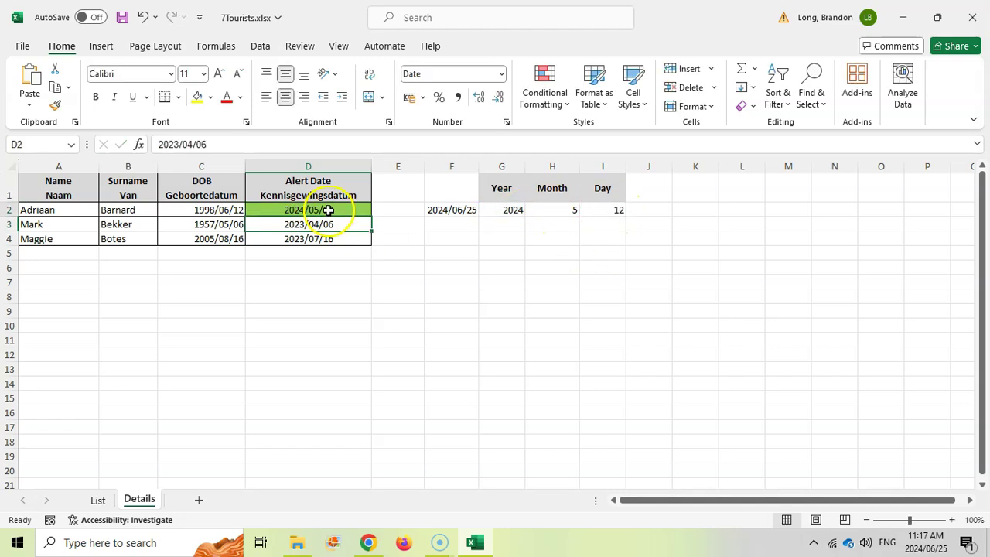
{"action": "left_click", "coordinate": [506, 209]}
{"action": "left_click", "coordinate": [440, 210]}
{"action": "left_click", "coordinate": [309, 209]}
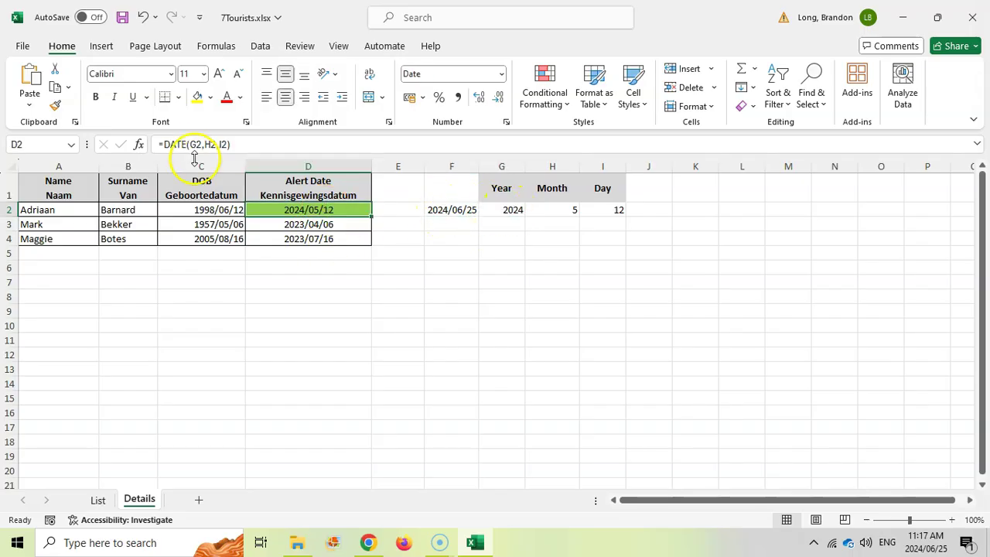
{"action": "left_click", "coordinate": [191, 143]}
{"action": "double_click", "coordinate": [194, 144]}
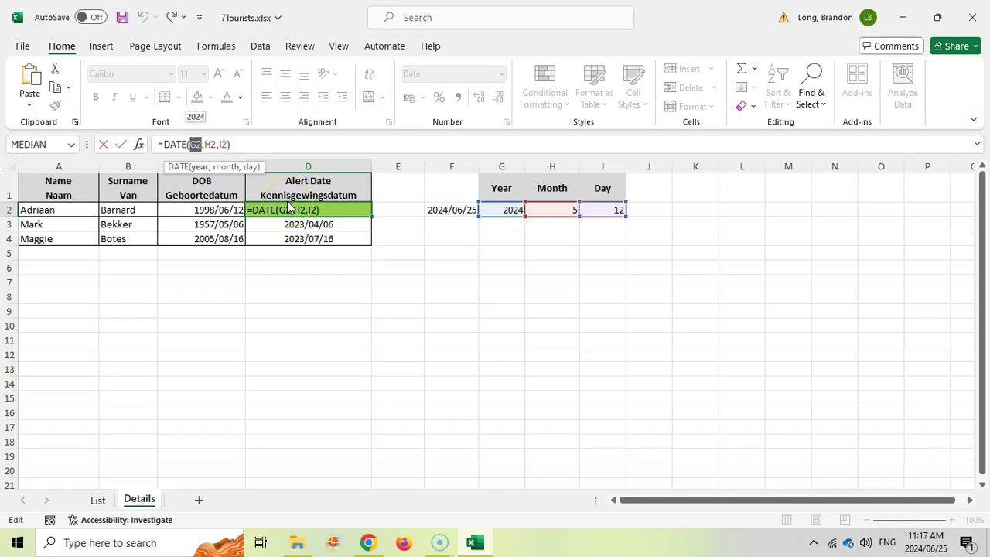
{"action": "type", "text": "Y"}
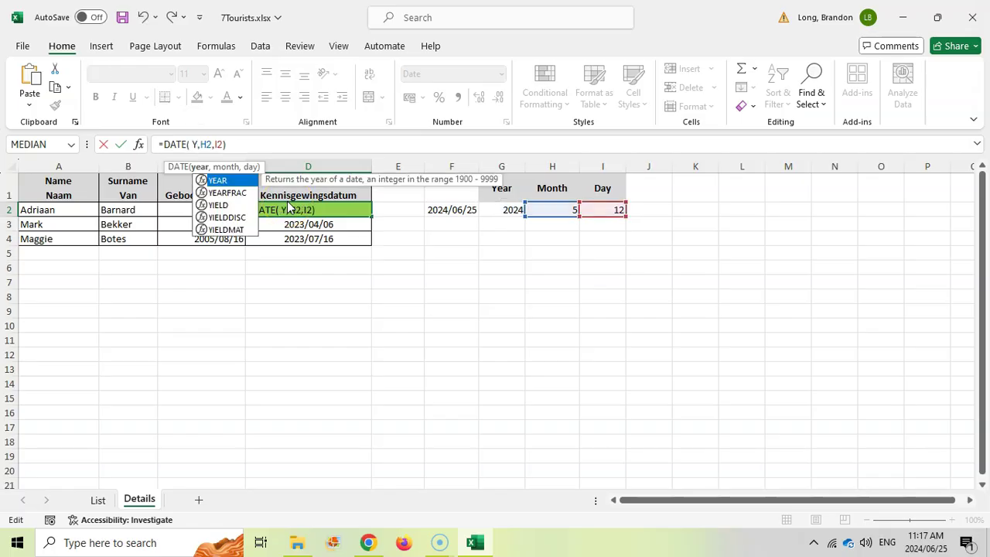
{"action": "key", "text": "Tab"}
{"action": "type", "text": "TODAY"}
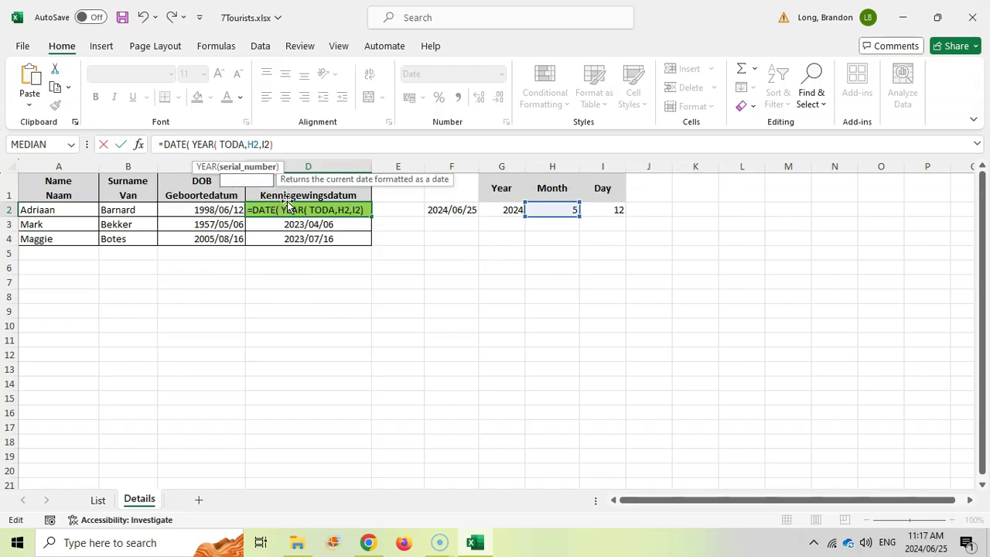
{"action": "type", "text": "() )"}
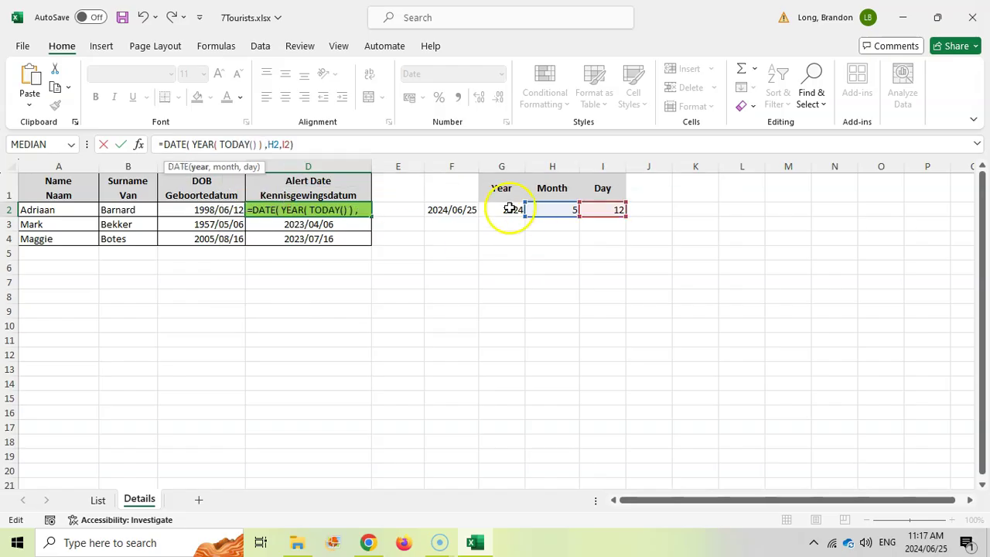
{"action": "key", "text": "Return"}
Replace the H2 reference in the DATE formula of cell D2 with MONTH(C2) - 1
{"action": "left_click", "coordinate": [453, 210]}
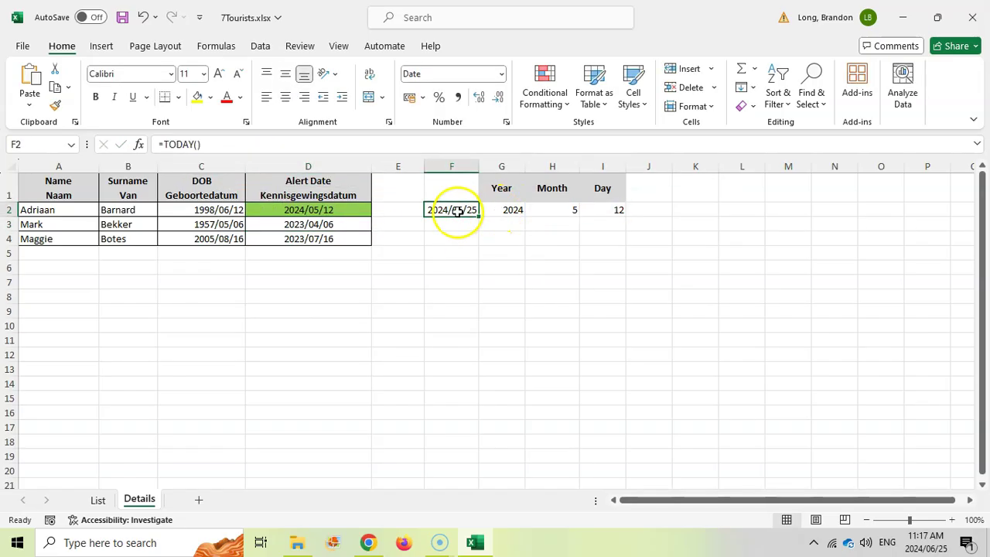
{"action": "left_click", "coordinate": [506, 209]}
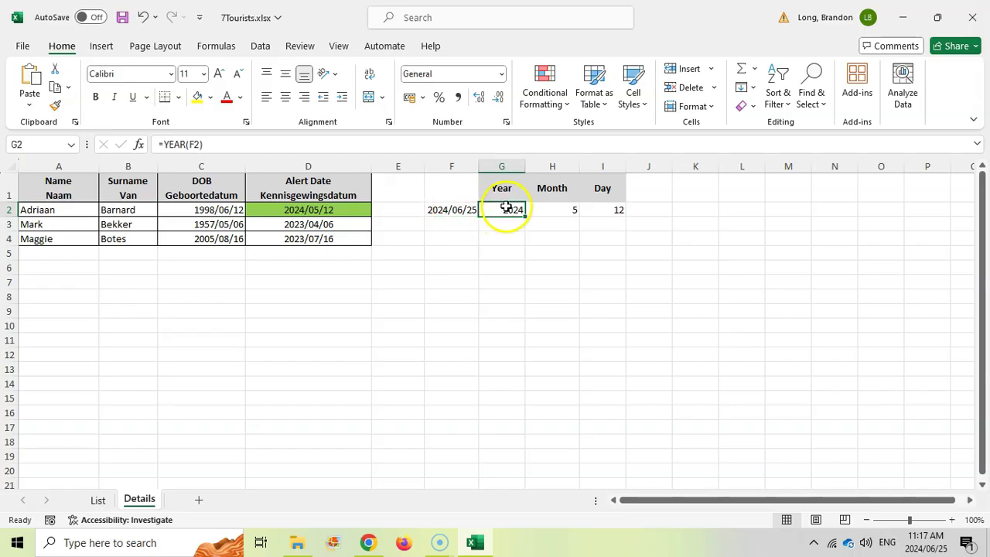
{"action": "left_click", "coordinate": [317, 207]}
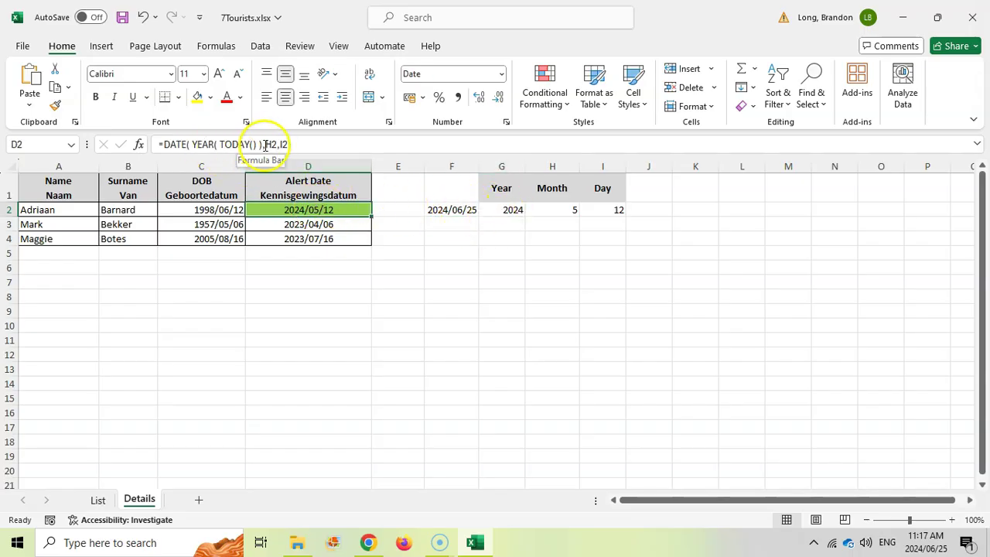
{"action": "left_click", "coordinate": [265, 144]}
{"action": "double_click", "coordinate": [271, 145]}
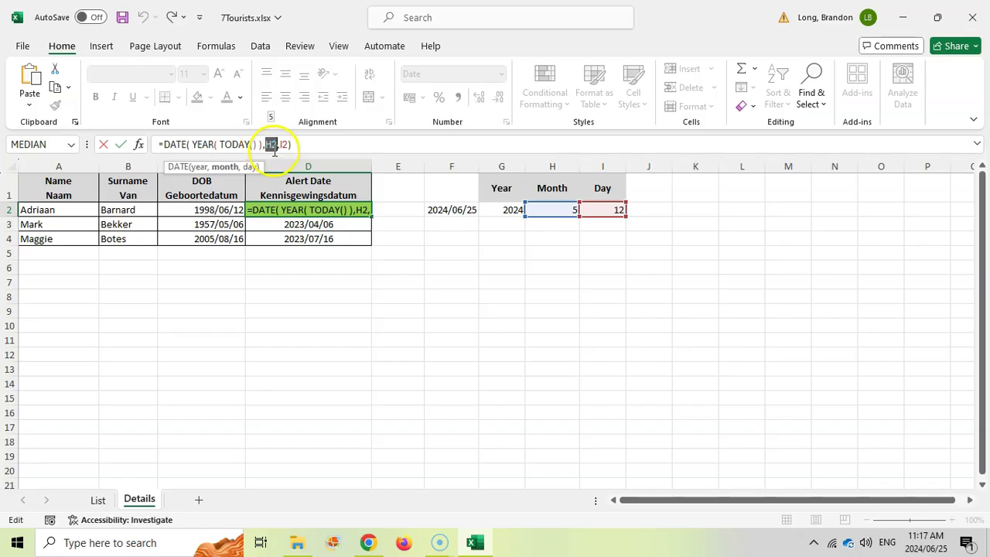
{"action": "left_click", "coordinate": [554, 210]}
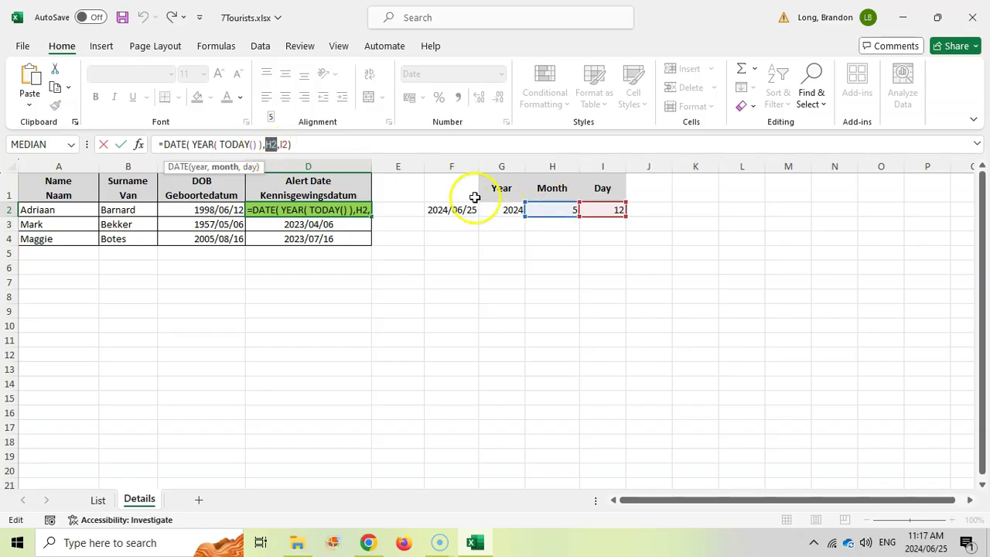
{"action": "type", "text": "MONTH("}
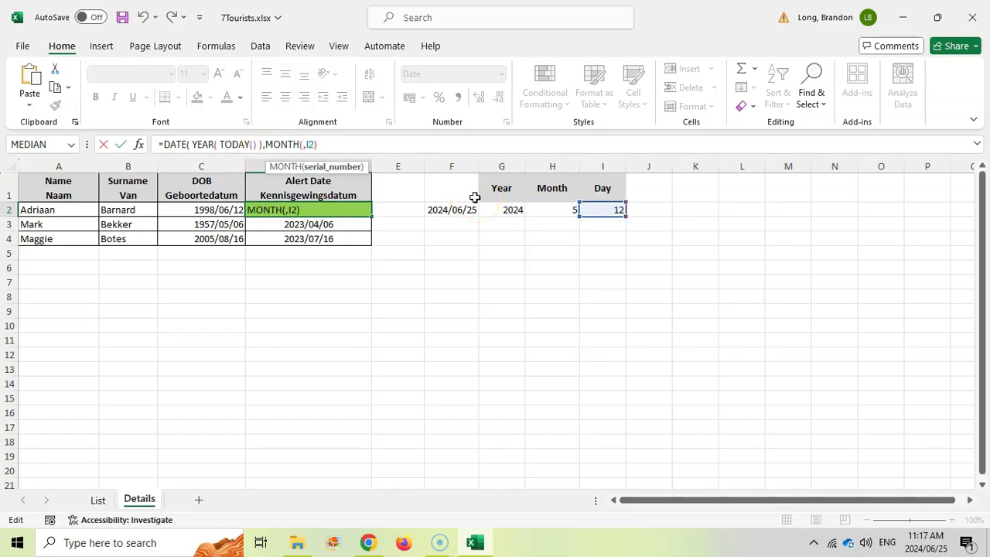
{"action": "left_click", "coordinate": [214, 209]}
{"action": "type", "text": ") - 1"}
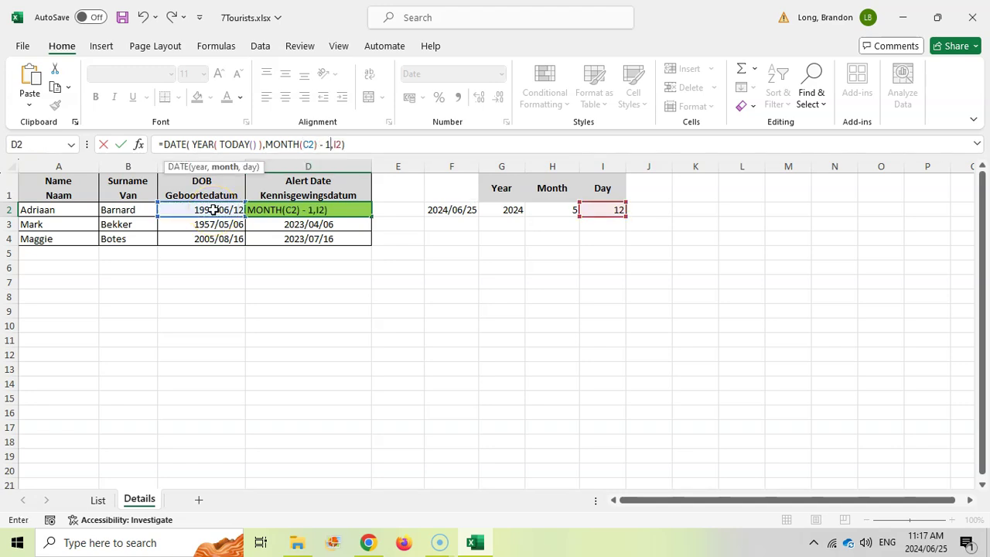
{"action": "key", "text": "ctrl+Return"}
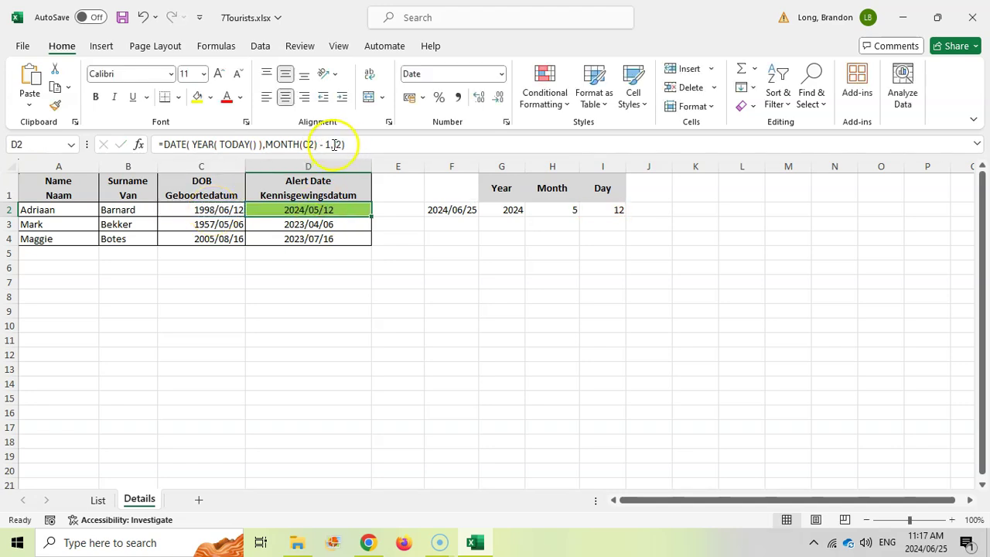
Replace the I2 reference in the DATE formula of cell D2 with DAY(C2)
{"action": "left_click", "coordinate": [334, 145]}
{"action": "key", "text": "BackSpace"}
{"action": "type", "text": "AY("}
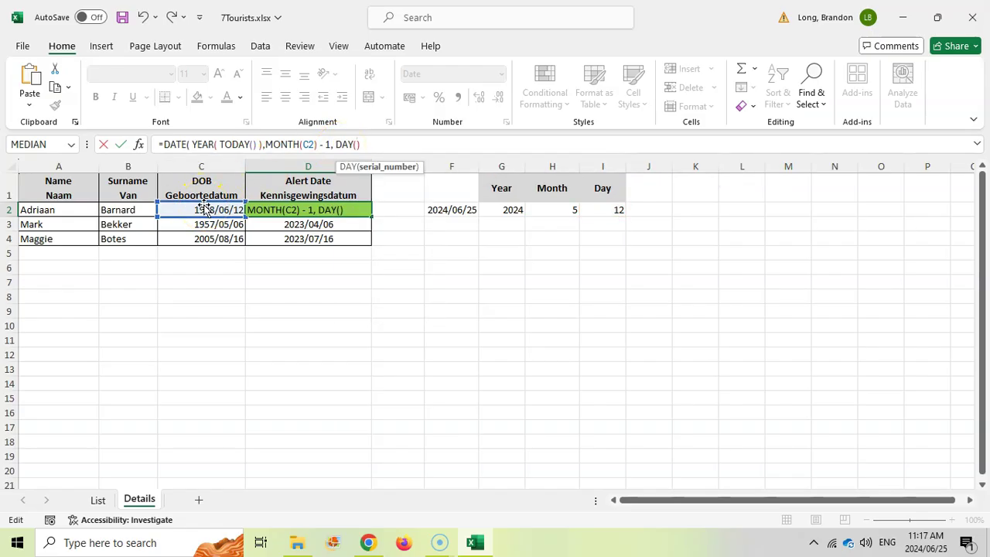
{"action": "left_click", "coordinate": [205, 209]}
{"action": "key", "text": "Return"}
Compare the completed alert date formula in D2 with the TODAY, Year and Month helper cells in F2:H2
{"action": "left_click", "coordinate": [324, 209]}
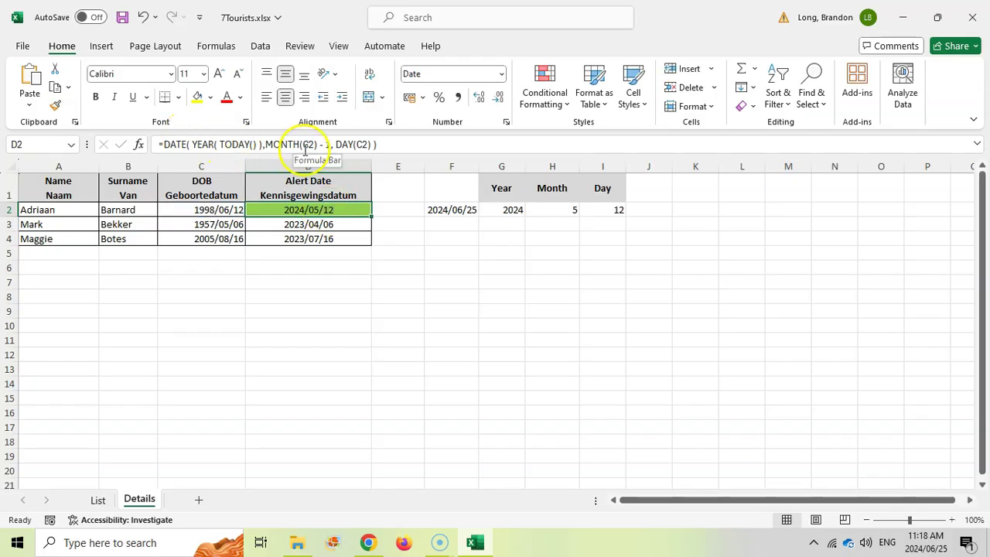
{"action": "left_click", "coordinate": [457, 207]}
{"action": "left_click", "coordinate": [507, 209]}
{"action": "left_click", "coordinate": [564, 199]}
{"action": "left_click", "coordinate": [556, 210]}
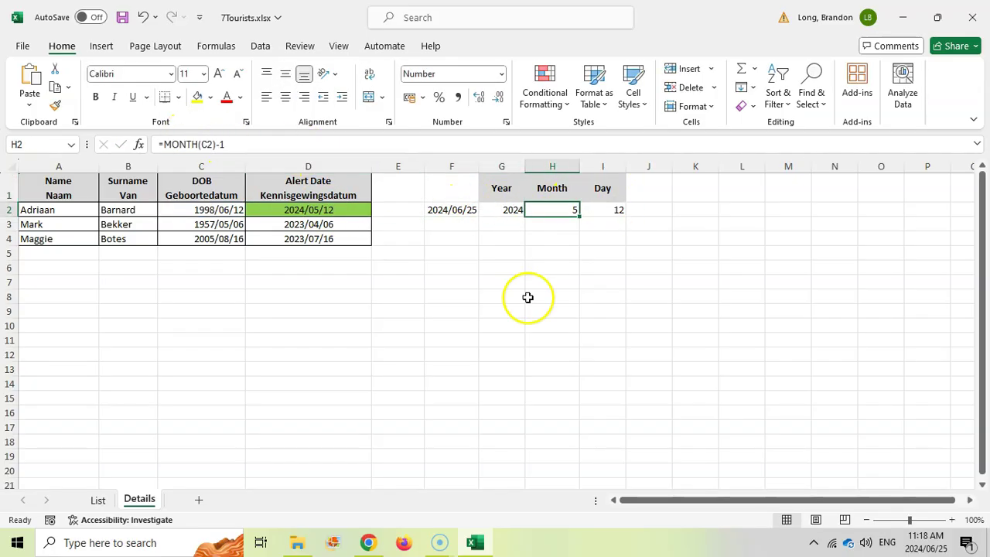
{"action": "left_click", "coordinate": [346, 210]}
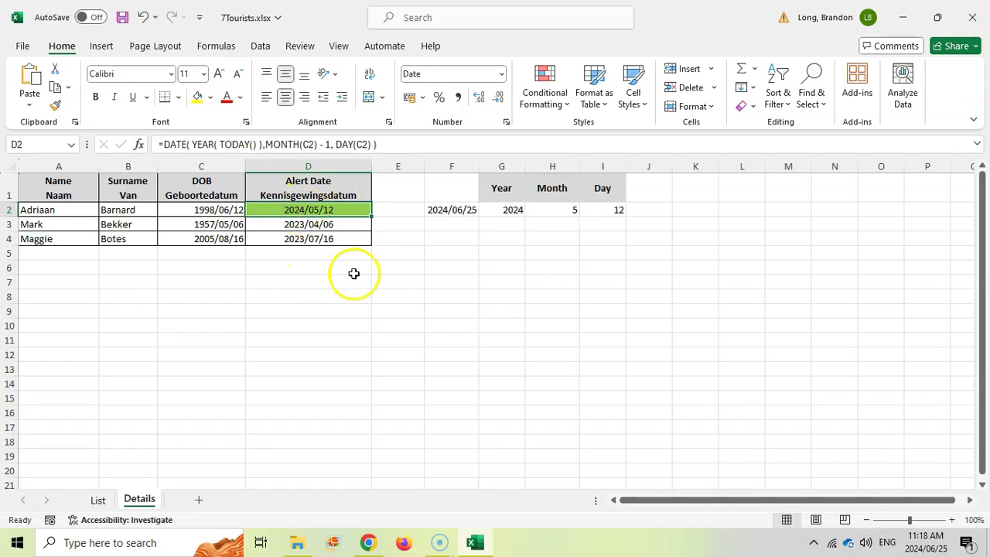
{"action": "left_click", "coordinate": [495, 209]}
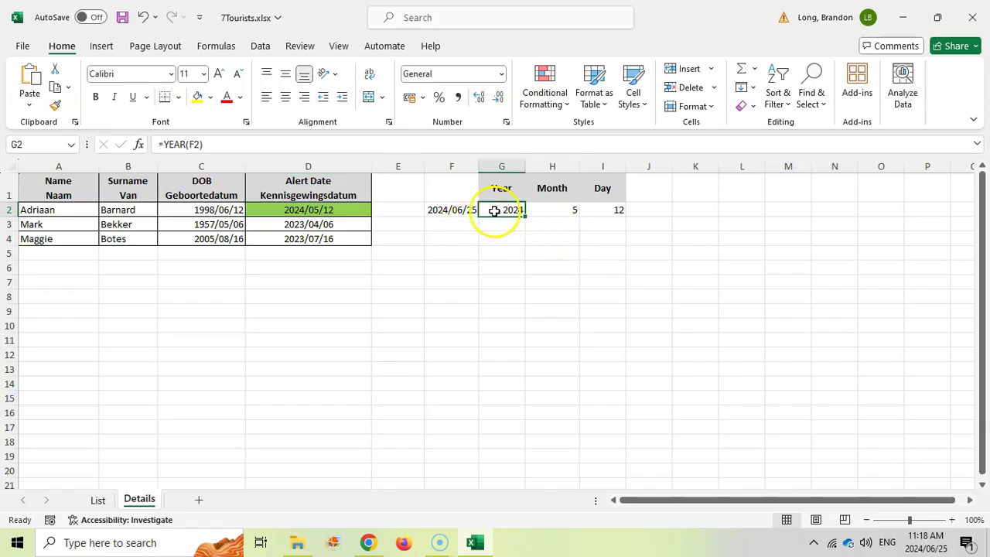
{"action": "left_click", "coordinate": [291, 209]}
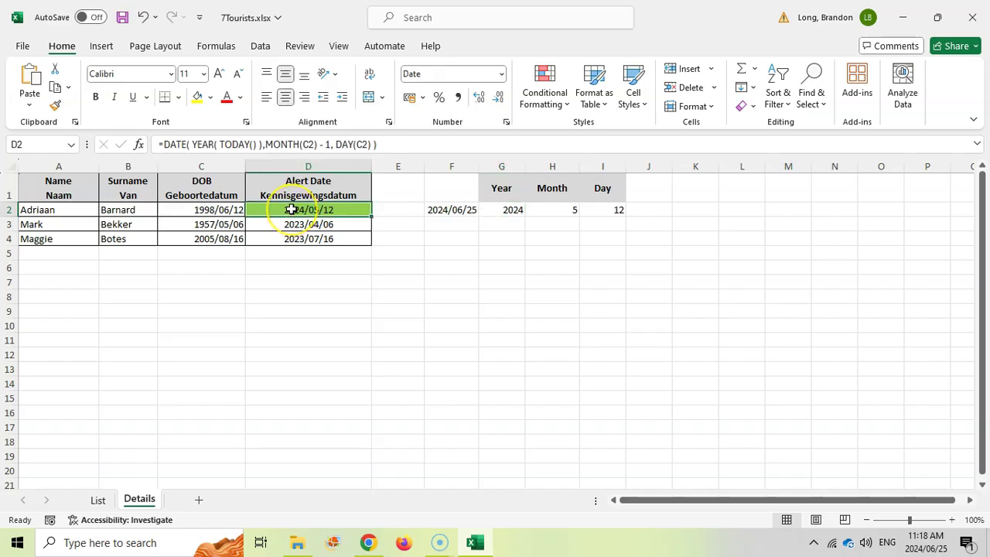
{"action": "left_click", "coordinate": [495, 210]}
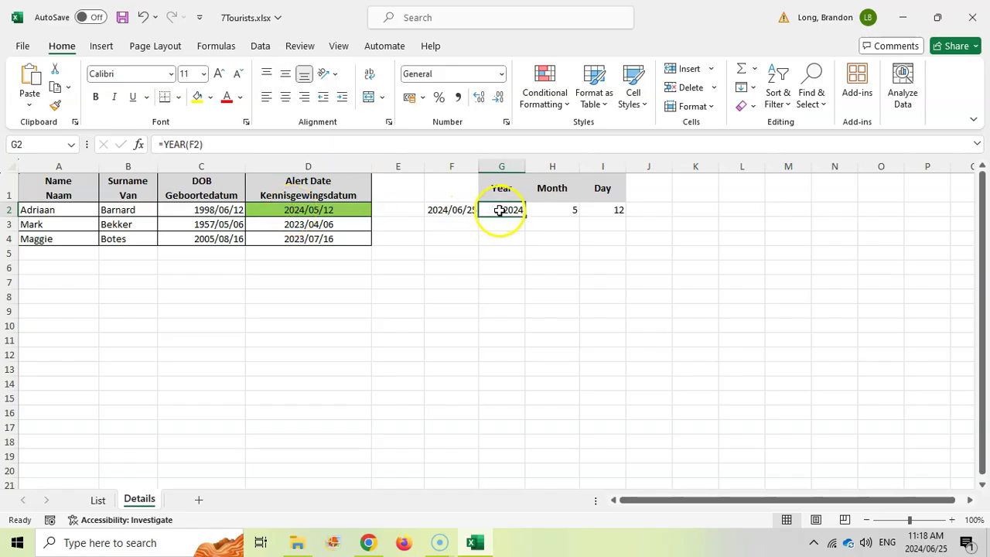